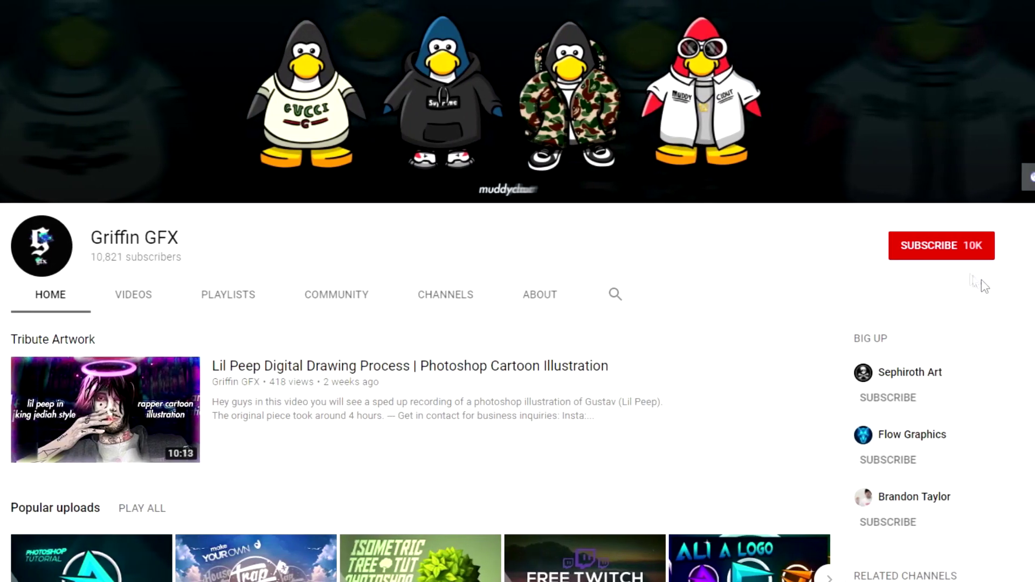
pyautogui.click(971, 247)
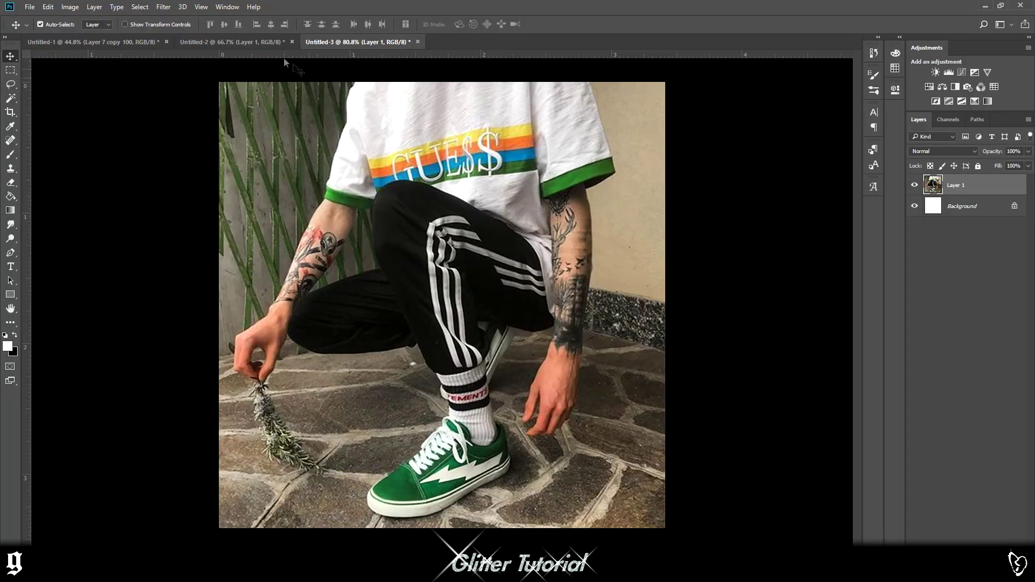
# - Examine the silver glitter texture document and the finished glitter clothing example up close
pyautogui.click(228, 43)
pyautogui.moveTo(428, 261); pyautogui.dragTo(453, 302)
pyautogui.scroll(8, 444, 309)
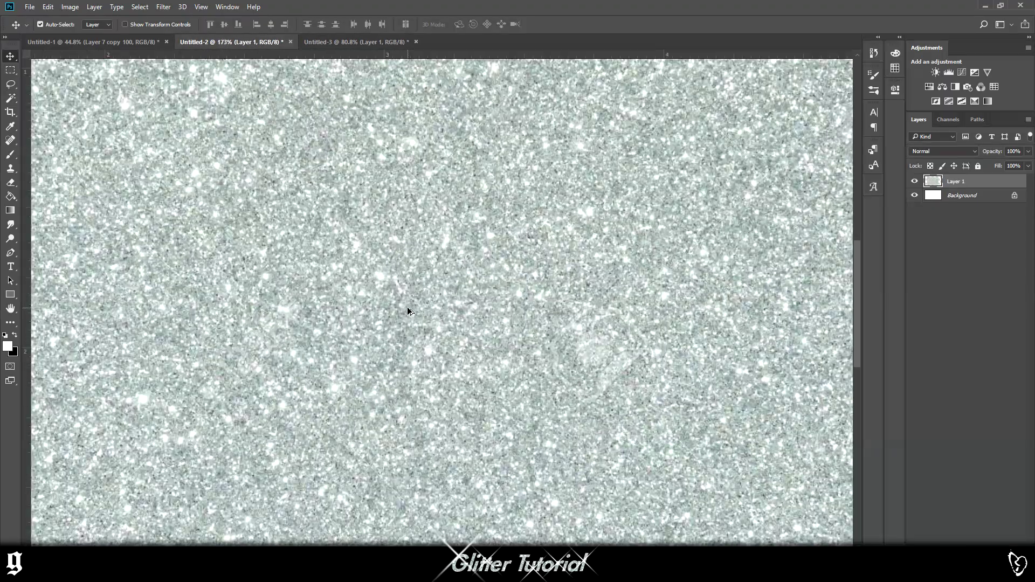
pyautogui.scroll(-5, 409, 311)
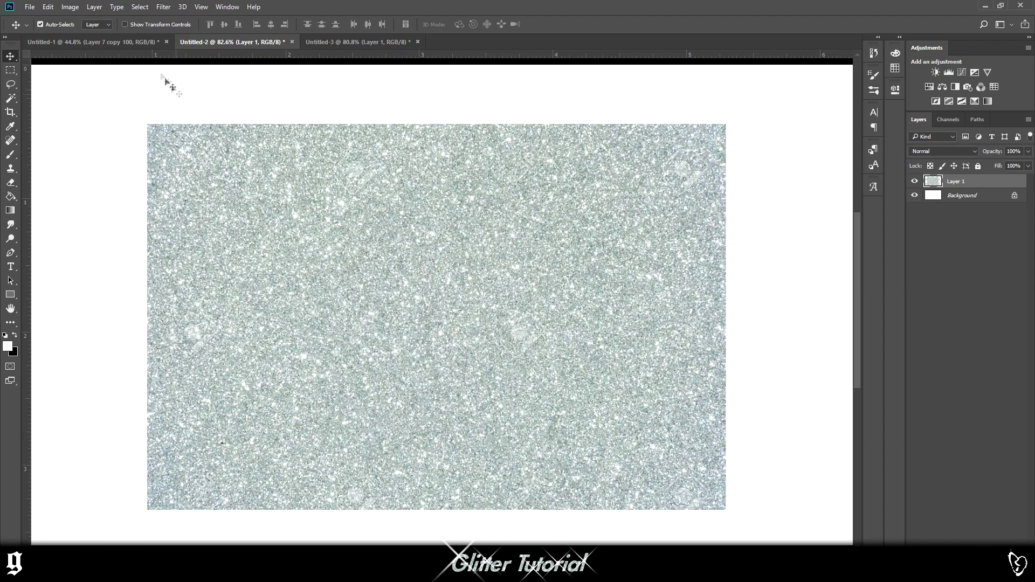
pyautogui.click(125, 44)
pyautogui.scroll(6, 357, 216)
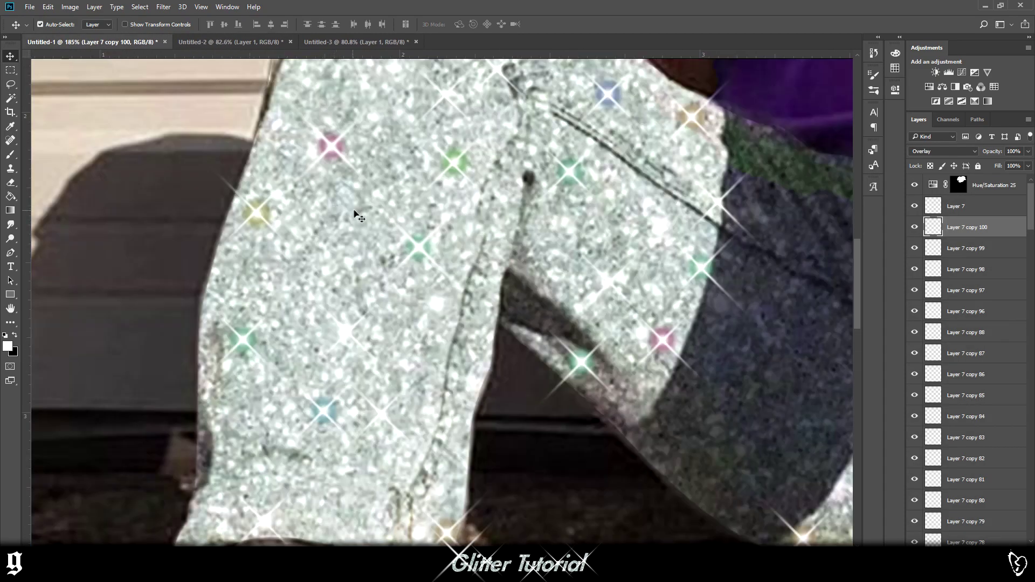
pyautogui.scroll(-6, 437, 319)
pyautogui.scroll(6, 353, 367)
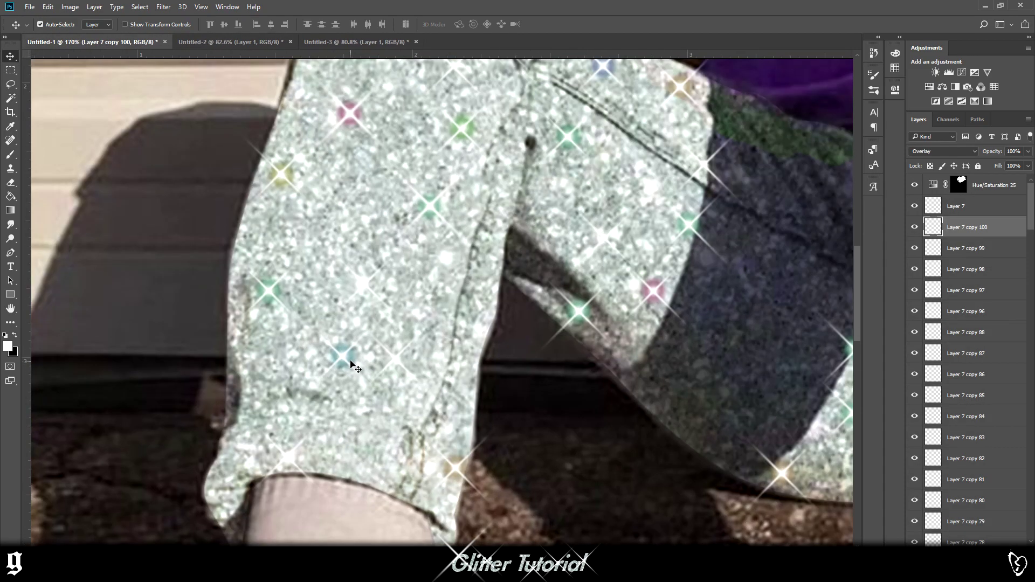
pyautogui.moveTo(341, 356); pyautogui.dragTo(154, 295)
pyautogui.hotkey('ctrl', 'z')
pyautogui.scroll(-5, 335, 390)
# - Bring the glitter texture into the crouching-figure photo document as a new layer over the photo, and hide that layer
pyautogui.click(357, 43)
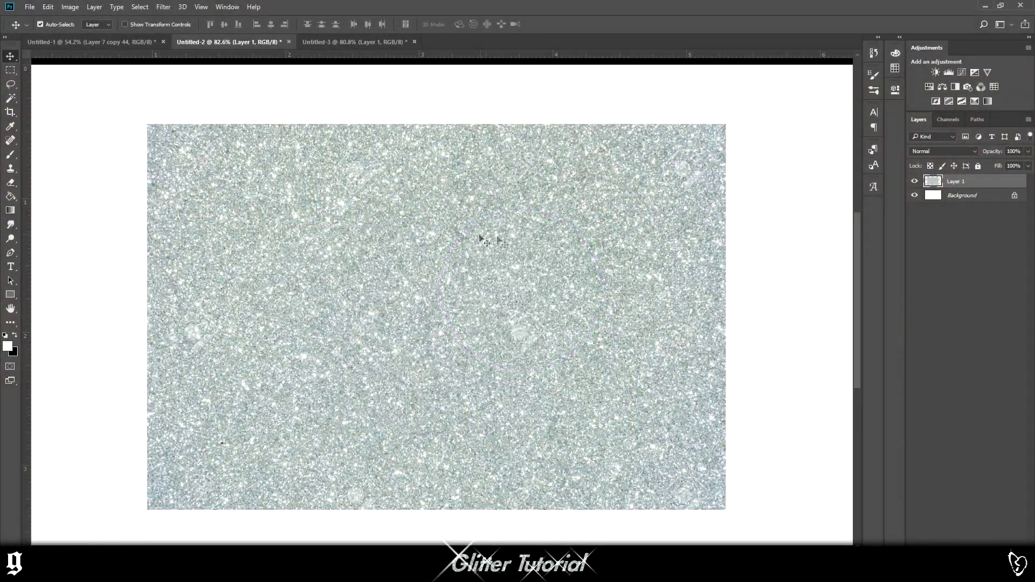
pyautogui.moveTo(351, 182); pyautogui.dragTo(326, 186)
pyautogui.moveTo(460, 312); pyautogui.dragTo(459, 311)
pyautogui.moveTo(459, 268); pyautogui.dragTo(456, 239)
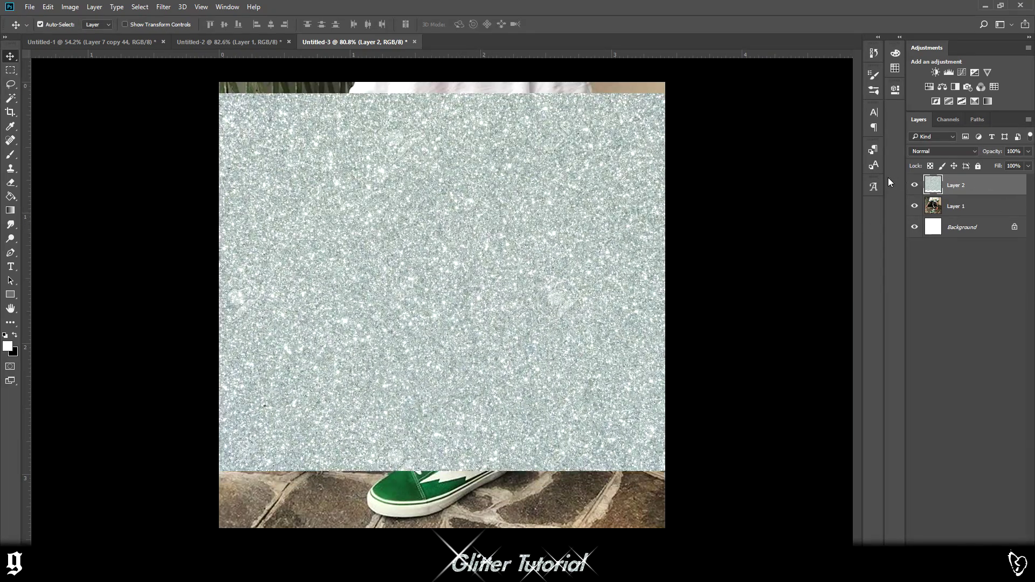
pyautogui.click(914, 186)
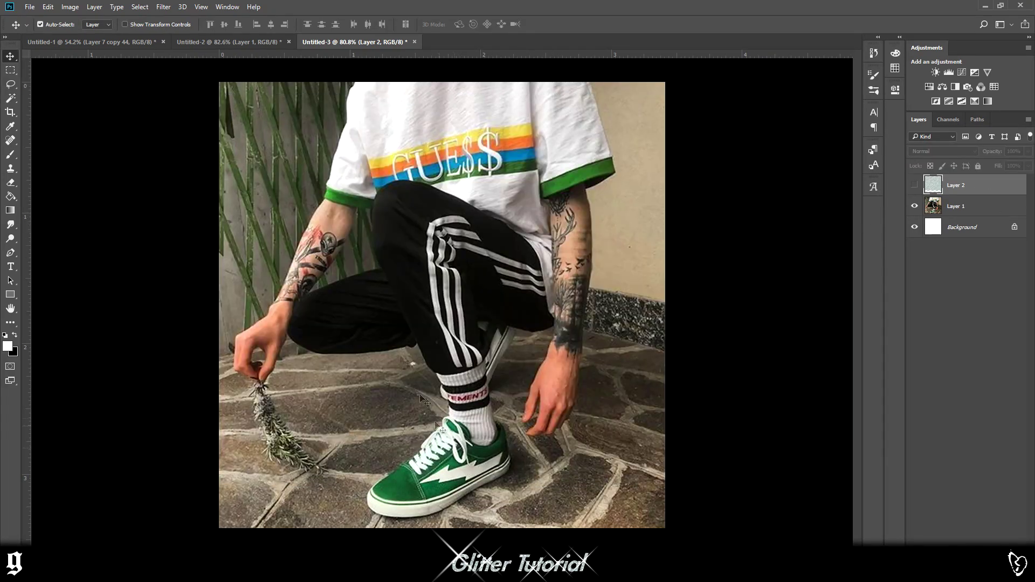
# - Start a Pen tool path at the shirt's lower tip beside the tattooed forearm and trace the hem up along the black trousers
pyautogui.scroll(5, 515, 383)
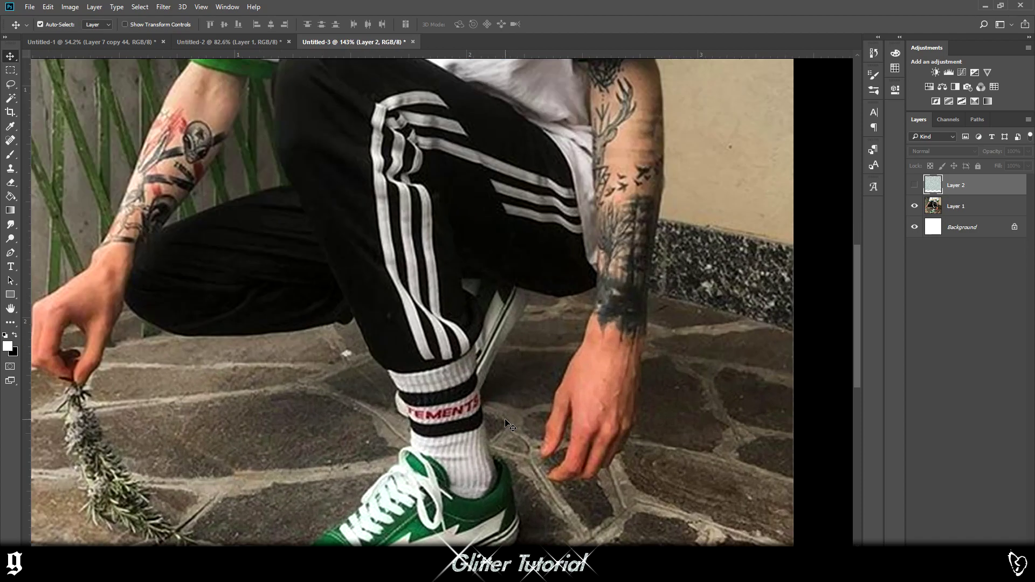
pyautogui.scroll(-3, 486, 410)
pyautogui.scroll(4, 424, 485)
pyautogui.scroll(-9, 424, 480)
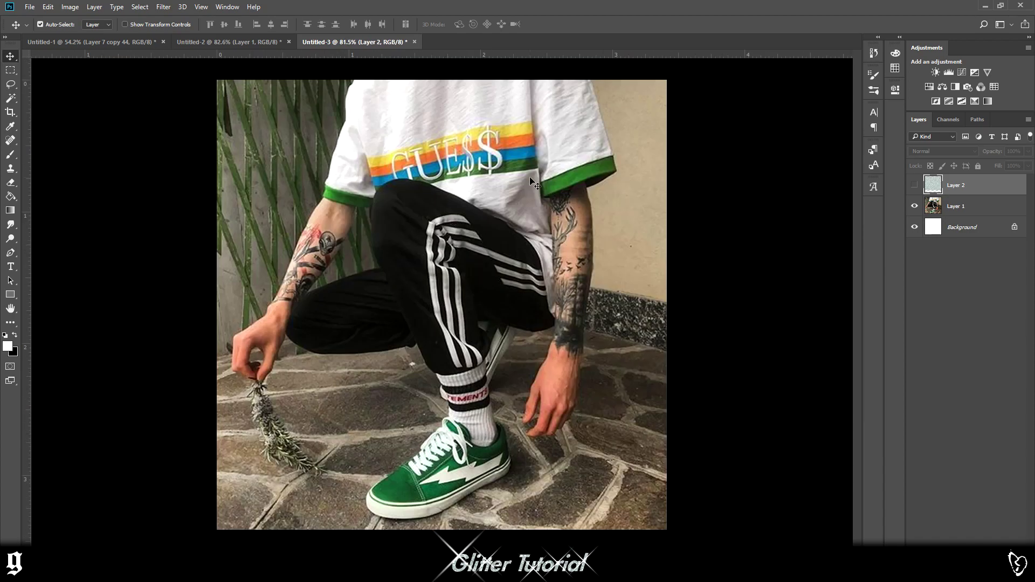
pyautogui.click(17, 252)
pyautogui.scroll(6, 535, 273)
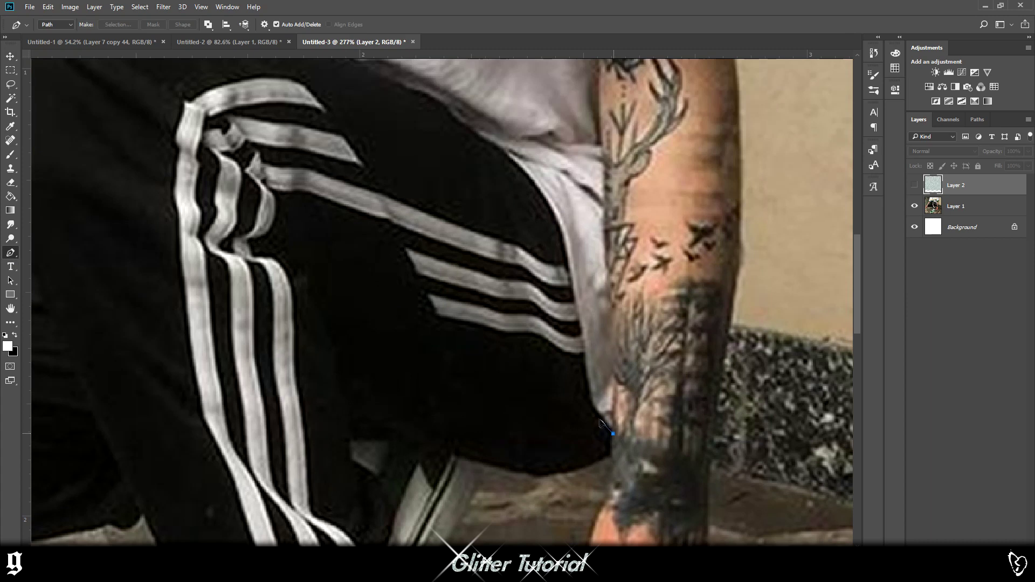
pyautogui.click(597, 417)
pyautogui.click(559, 227)
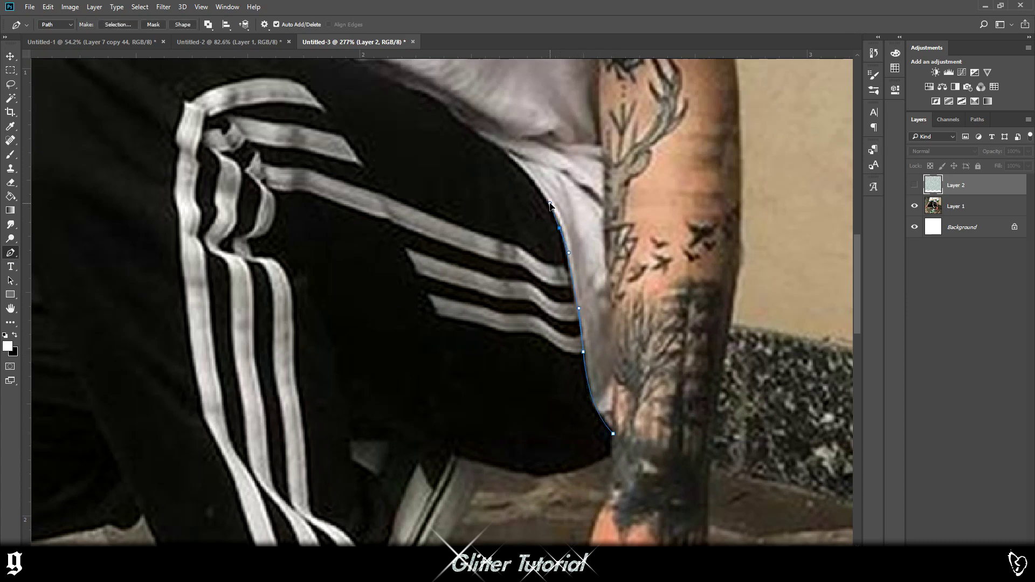
pyautogui.scroll(3, 504, 156)
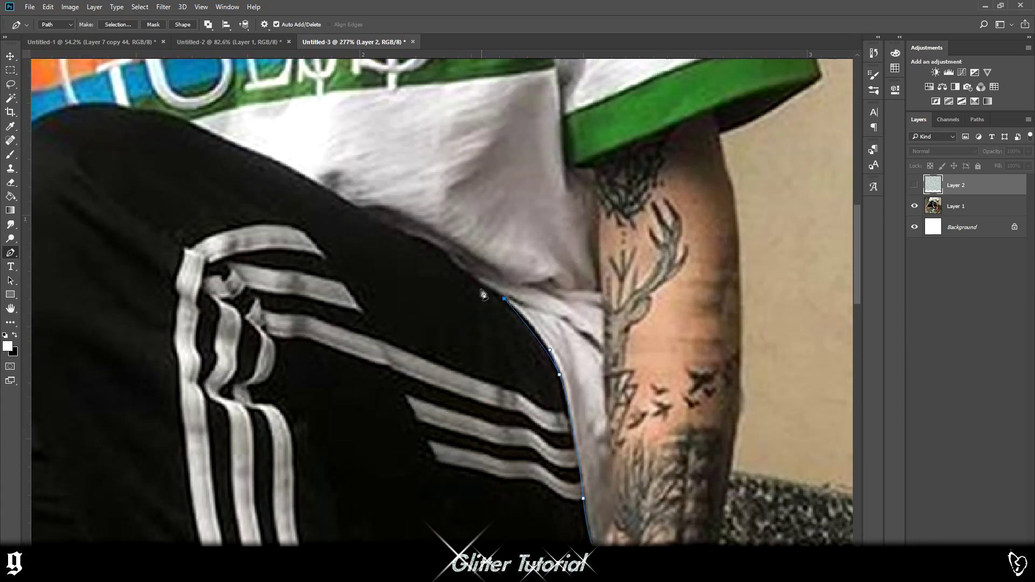
pyautogui.moveTo(317, 187); pyautogui.dragTo(293, 177)
# - Continue the path along the shirt's lower edge to the top of the raised knee
pyautogui.scroll(-5, 304, 196)
pyautogui.scroll(4, 304, 195)
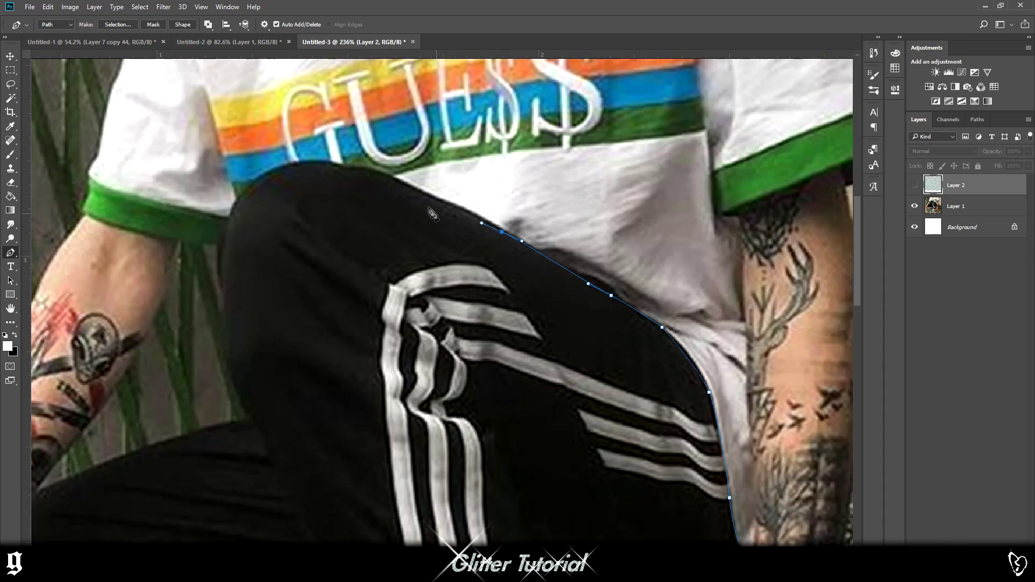
pyautogui.scroll(2, 429, 208)
pyautogui.moveTo(400, 182); pyautogui.dragTo(340, 160)
pyautogui.hotkey('ctrl', 'z')
pyautogui.moveTo(415, 187); pyautogui.dragTo(319, 162)
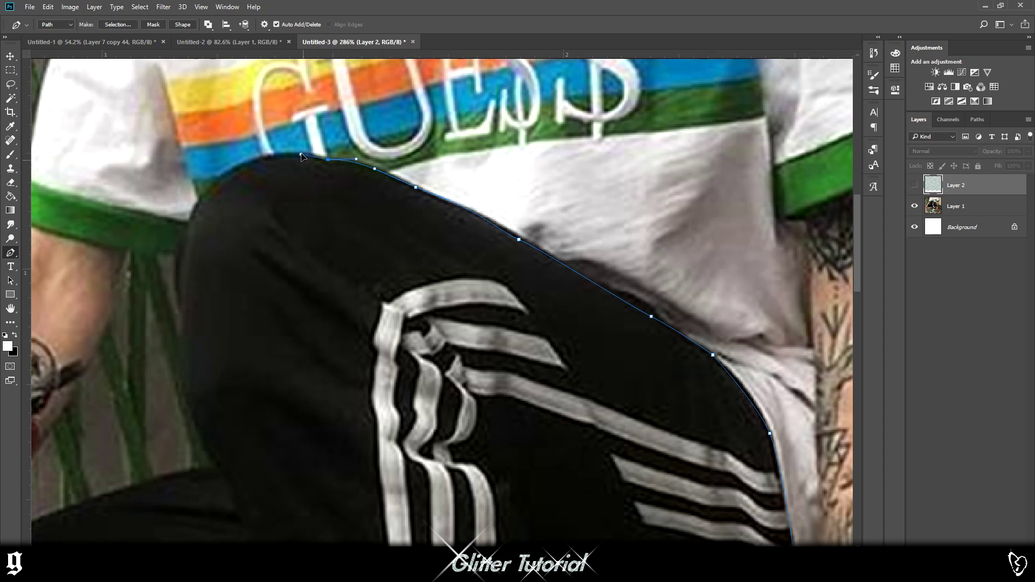
# - Trace the path down behind the knee and around the green cuff of the sleeve above the hand holding the plant
pyautogui.moveTo(195, 207); pyautogui.dragTo(161, 275)
pyautogui.hscroll(-5, 371, 405)
pyautogui.moveTo(246, 216); pyautogui.dragTo(199, 187)
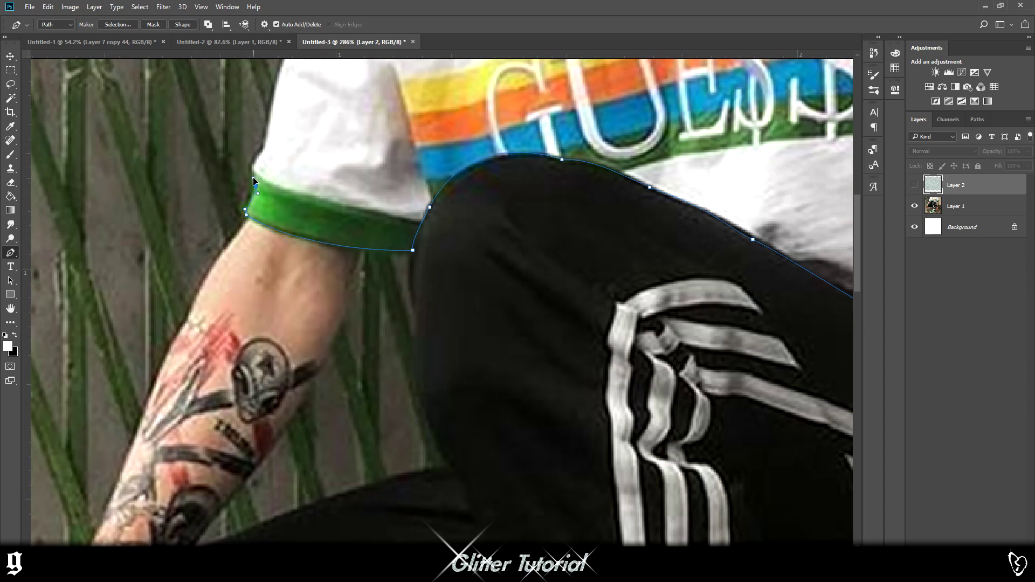
pyautogui.click(265, 151)
# - Trace the path up the first sleeve, across the photo's upper edge and down around the opposite sleeve's green cuff
pyautogui.scroll(-3, 265, 151)
pyautogui.scroll(5, 277, 75)
pyautogui.moveTo(279, 270); pyautogui.dragTo(292, 221)
pyautogui.moveTo(326, 137); pyautogui.dragTo(351, 98)
pyautogui.scroll(2, 325, 198)
pyautogui.scroll(3, 327, 200)
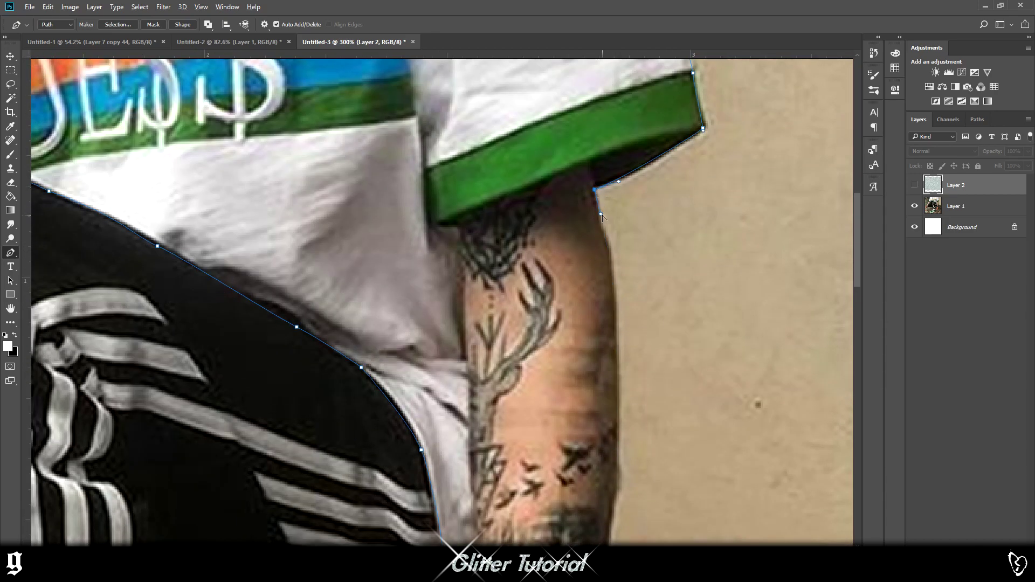
# - Trace the shirt's edge down along the tattooed arm and close the path at its starting point
pyautogui.click(465, 361)
pyautogui.click(470, 377)
pyautogui.click(468, 442)
pyautogui.scroll(-2, 469, 453)
pyautogui.scroll(-5, 477, 488)
pyautogui.moveTo(476, 479)
pyautogui.mouseDown()
pyautogui.moveTo(477, 493)
pyautogui.moveTo(478, 477)
pyautogui.mouseUp()
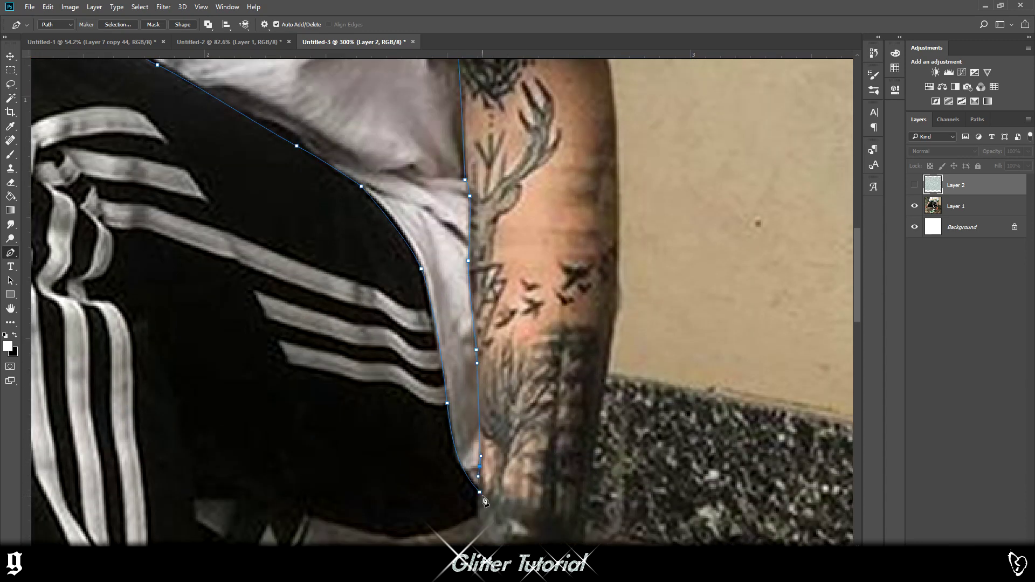
# - Convert the closed shirt path into a new selection with a feather radius of 0 pixels
pyautogui.hotkey('ctrl', '0')
pyautogui.rightClick(590, 296)
pyautogui.click(630, 66)
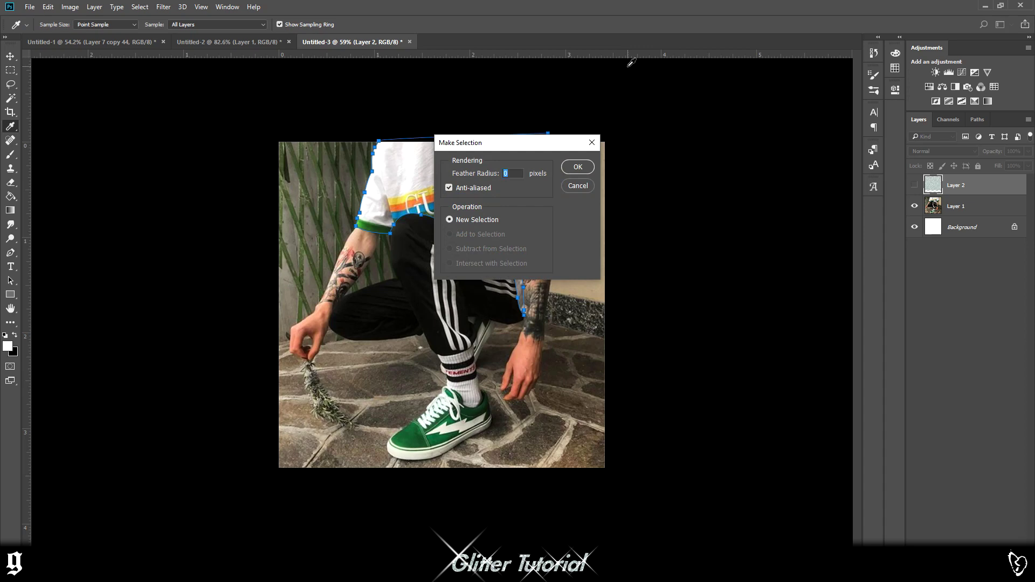
pyautogui.press('Return')
# - Show the glitter layer and move the texture up so it covers the upper edge of the shirt path
pyautogui.click(915, 185)
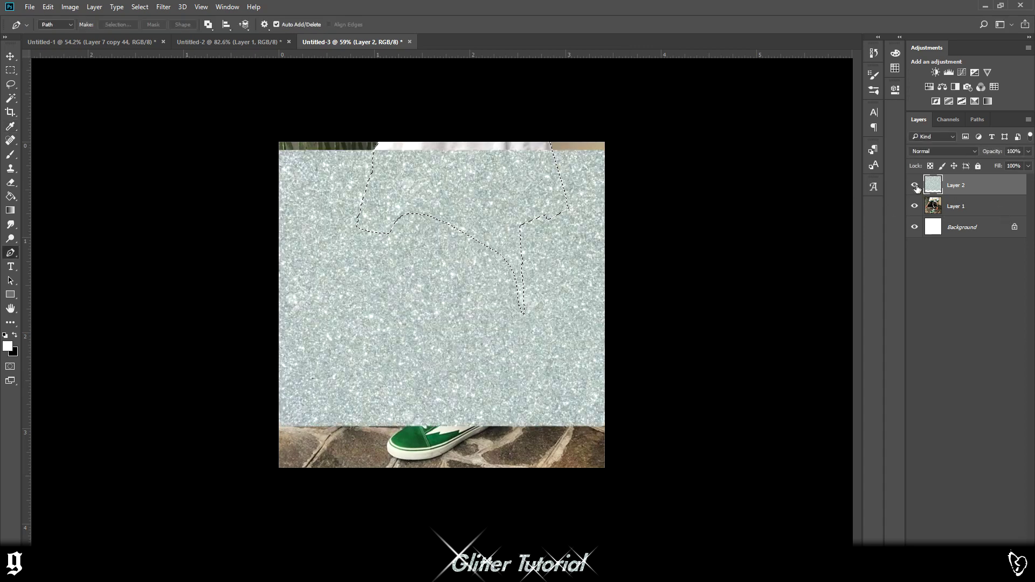
pyautogui.click(11, 56)
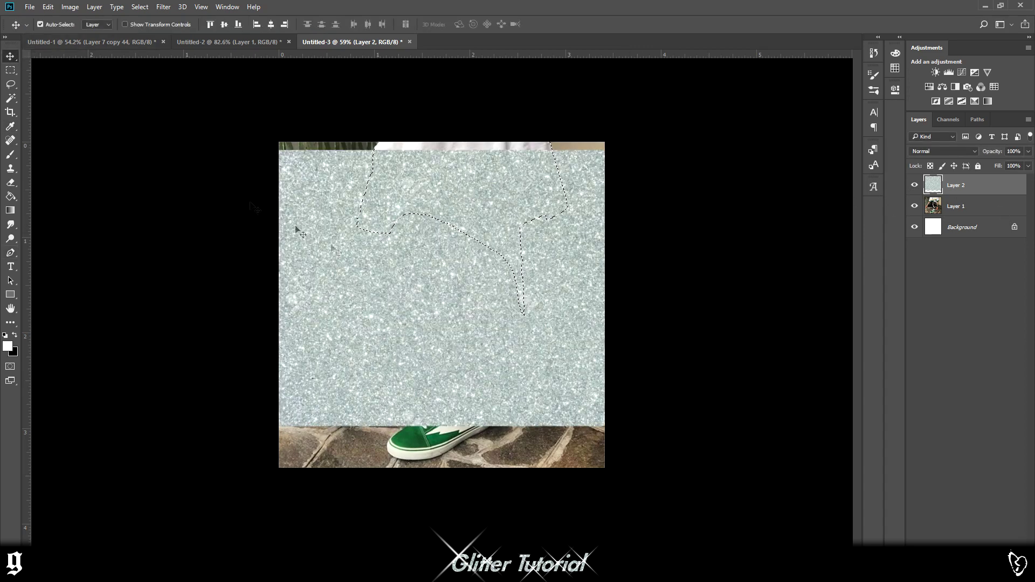
pyautogui.moveTo(420, 315); pyautogui.dragTo(459, 378)
pyautogui.hotkey('ctrl', 'z')
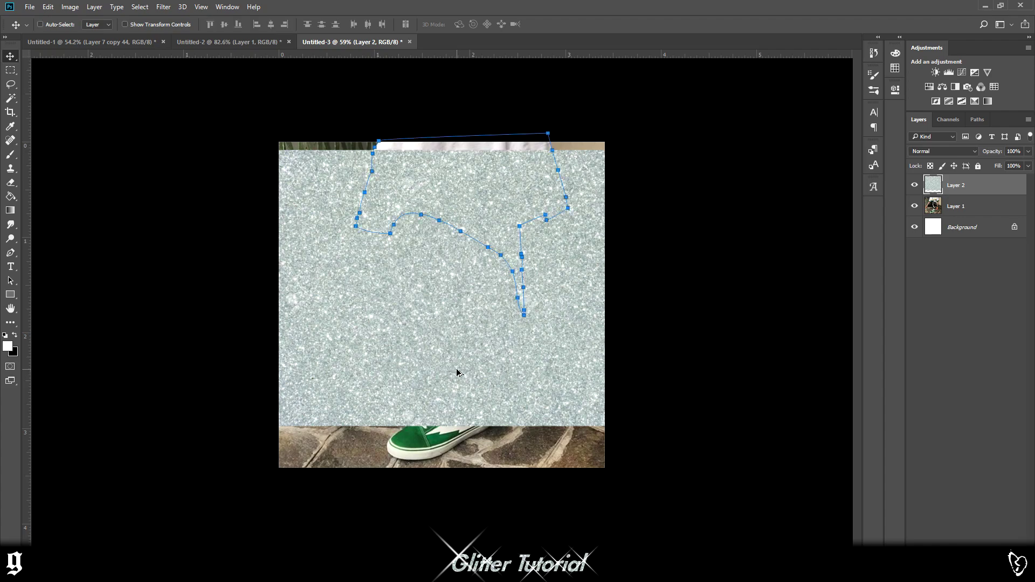
pyautogui.moveTo(458, 374); pyautogui.dragTo(428, 337)
# - Make a selection from the shirt path over the repositioned glitter
pyautogui.click(10, 253)
pyautogui.rightClick(417, 287)
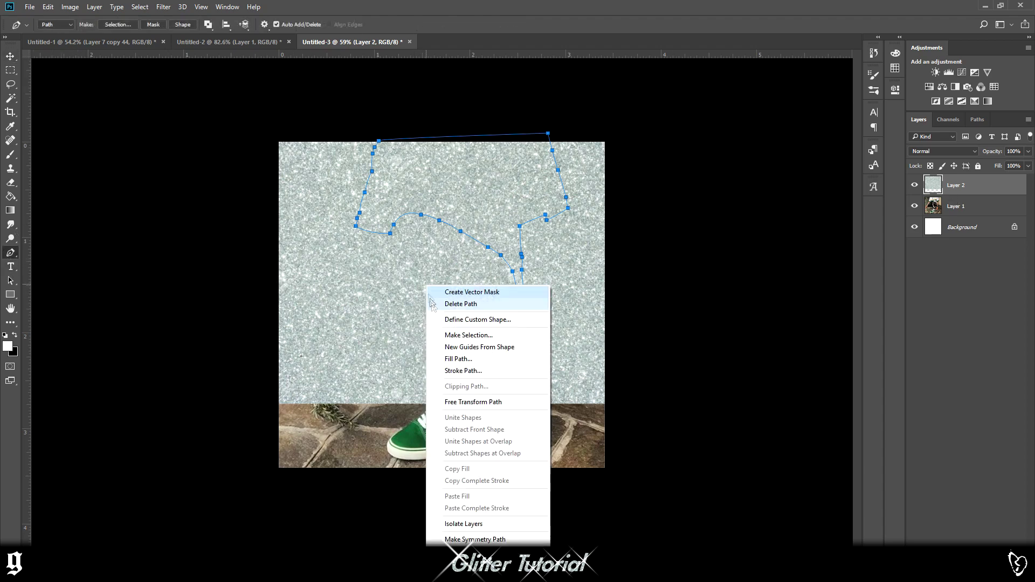
pyautogui.click(459, 335)
pyautogui.press('Return')
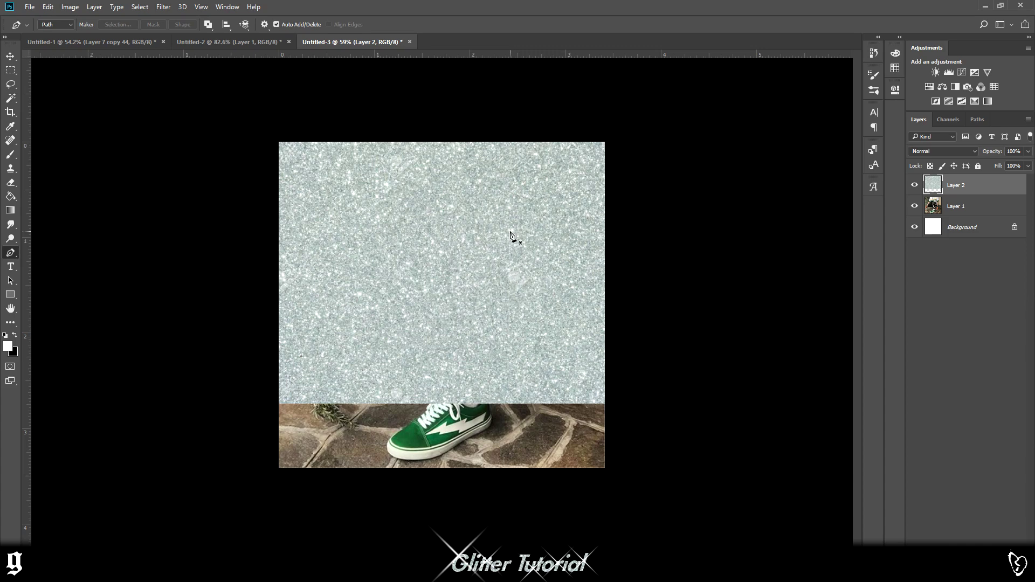
# - Hide the full glitter layer, copy the selected glitter to a new layer and align it with the shirt
pyautogui.click(914, 186)
pyautogui.hotkey('ctrl', 'j')
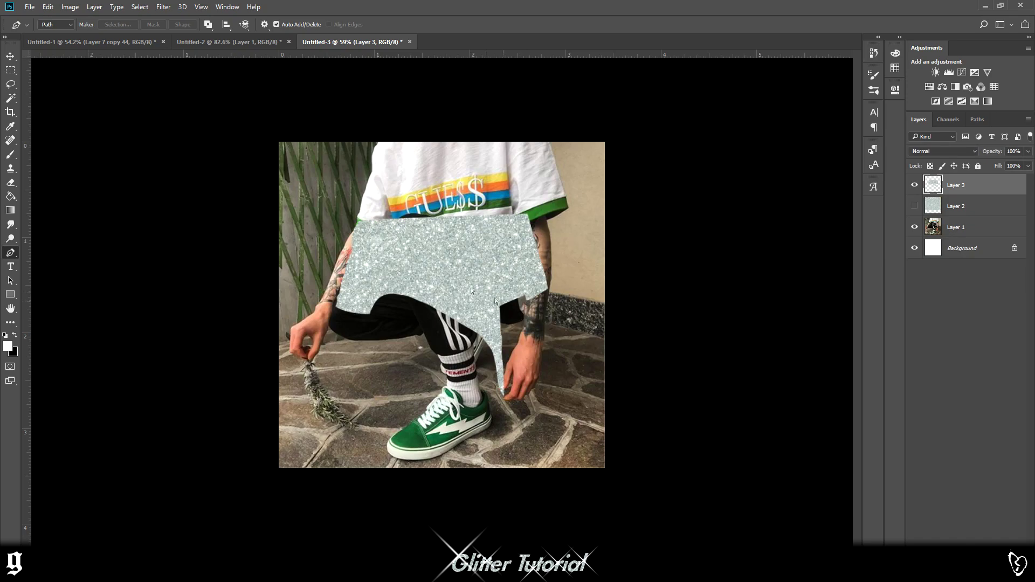
pyautogui.press('v')
pyautogui.scroll(3, 458, 248)
pyautogui.moveTo(462, 278); pyautogui.dragTo(477, 179)
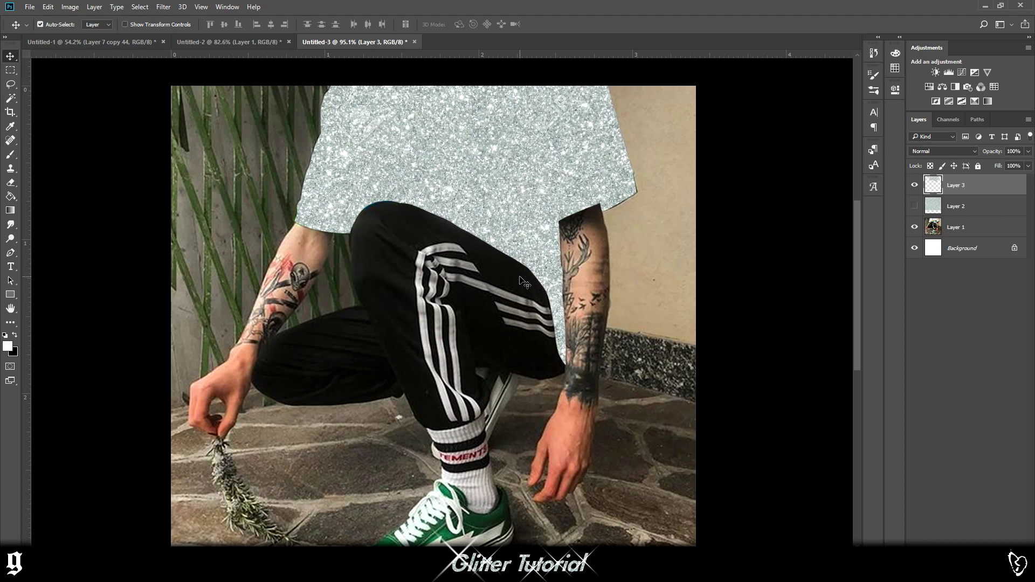
# - Try successive blend modes on the shirt-shaped glitter layer and settle on Overlay
pyautogui.click(974, 152)
pyautogui.click(936, 161)
pyautogui.press('Down')
pyautogui.press('Down')
pyautogui.press('Down')
pyautogui.press('Down')
pyautogui.press('Down')
pyautogui.press('Down')
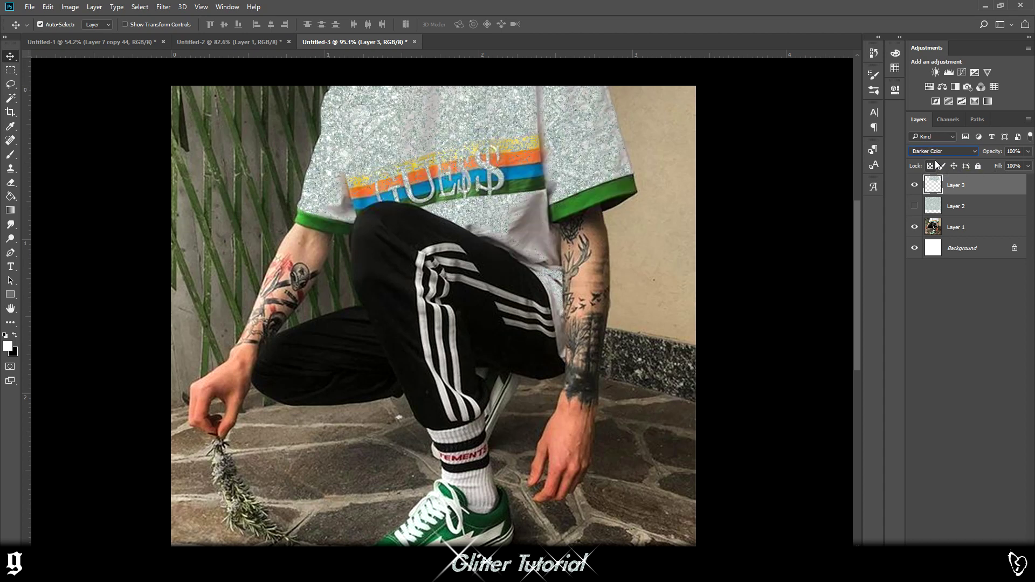
pyautogui.press('Down')
pyautogui.press('Down')
pyautogui.press('Down')
pyautogui.press('Down')
pyautogui.press('Down')
pyautogui.press('Down')
pyautogui.press('Down')
pyautogui.press('Up')
pyautogui.press('Down')
pyautogui.press('Up')
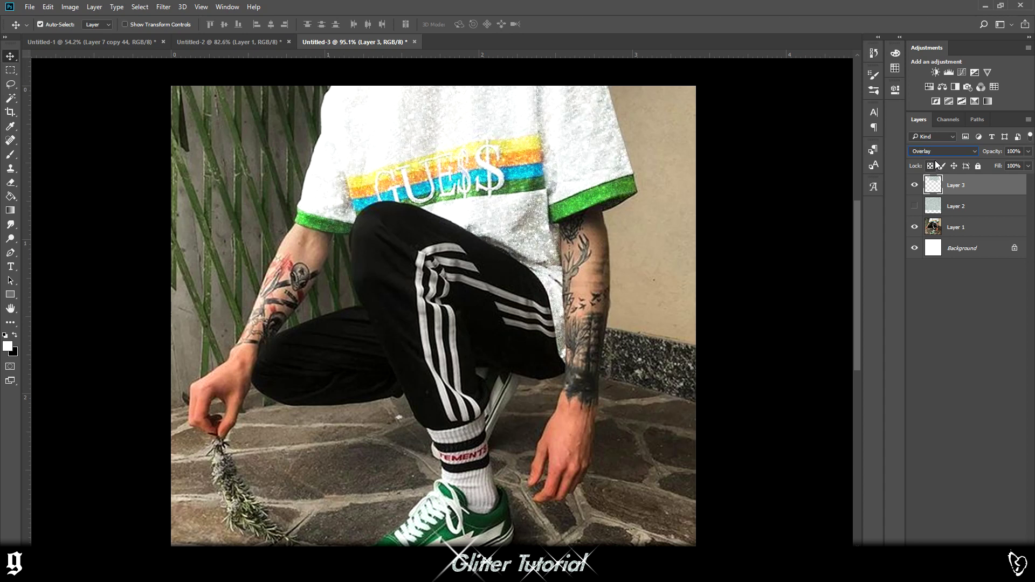
# - Duplicate the Overlay glitter layer and hide the copy
pyautogui.hotkey('ctrl', 'j')
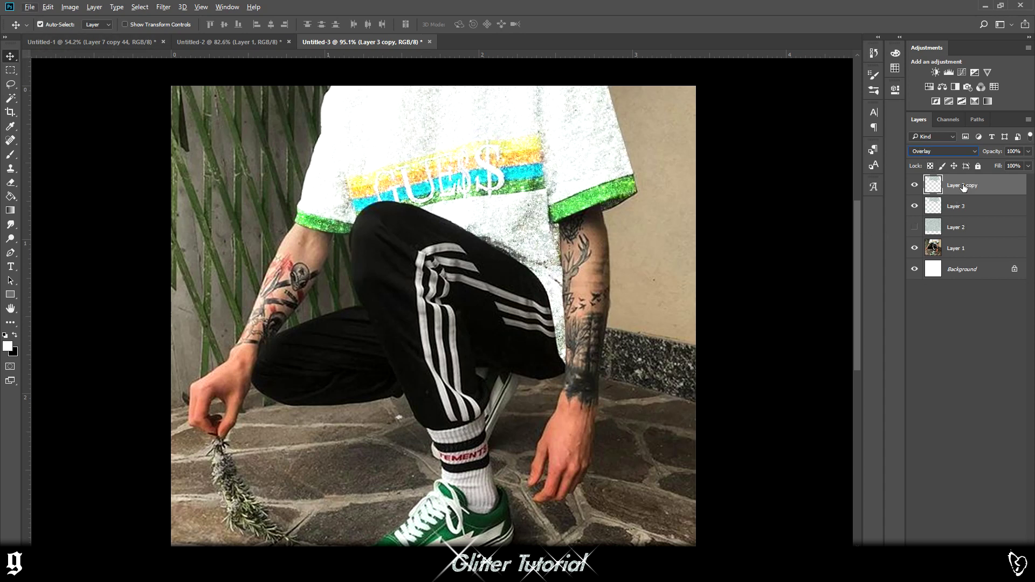
pyautogui.scroll(-3, 433, 315)
pyautogui.scroll(1, 433, 315)
pyautogui.scroll(-3, 519, 237)
pyautogui.click(952, 192)
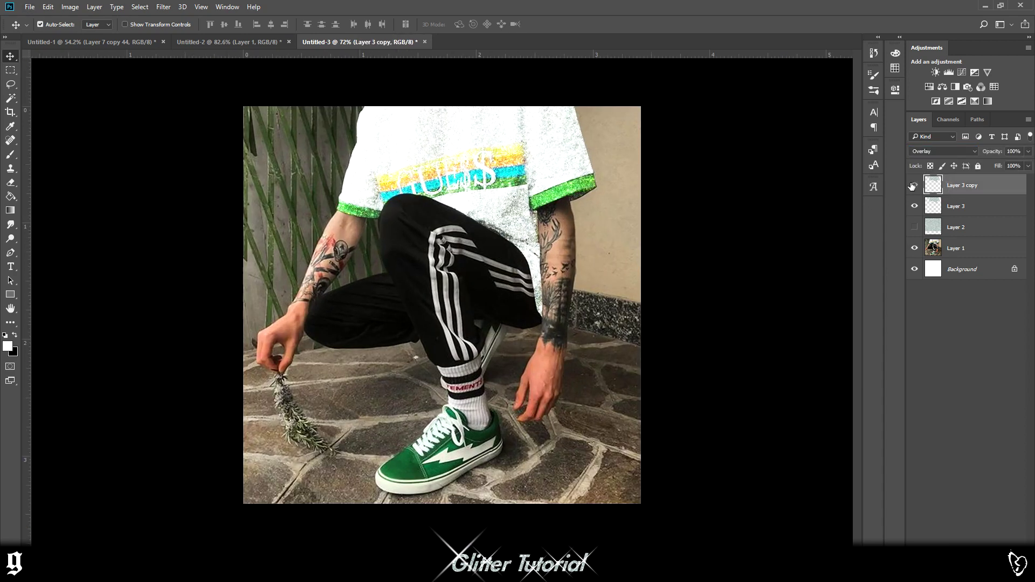
pyautogui.click(913, 185)
# - Set the blend mode of the original shirt glitter layer, Layer 3, to Pin Light
pyautogui.click(950, 206)
pyautogui.click(938, 152)
pyautogui.click(927, 286)
pyautogui.press('Down')
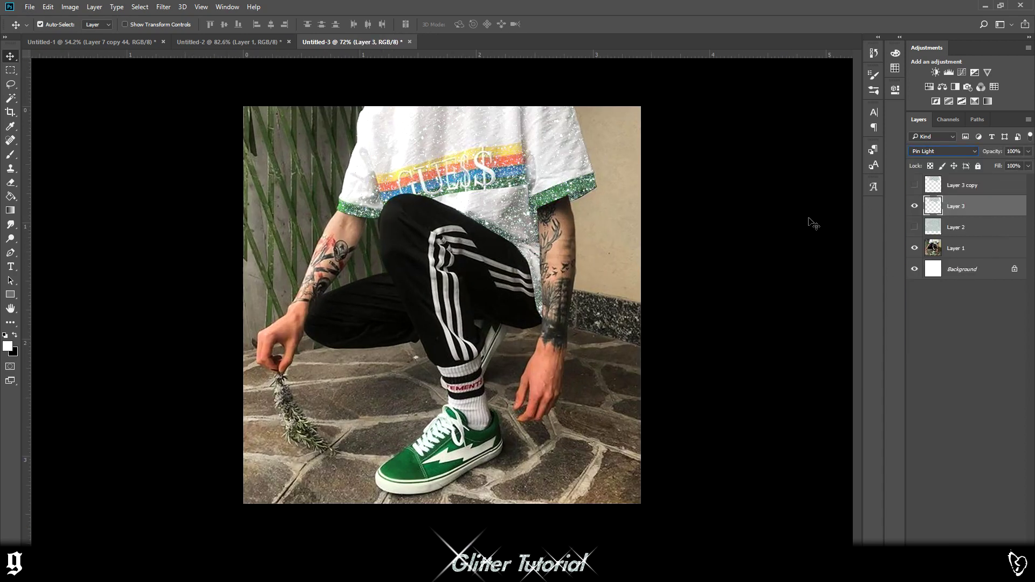
# - Duplicate the Pin Light glitter layer twice, with the upper copy set to Overlay at 40% opacity
pyautogui.hotkey('ctrl', 'j')
pyautogui.hotkey('ctrl', 'j')
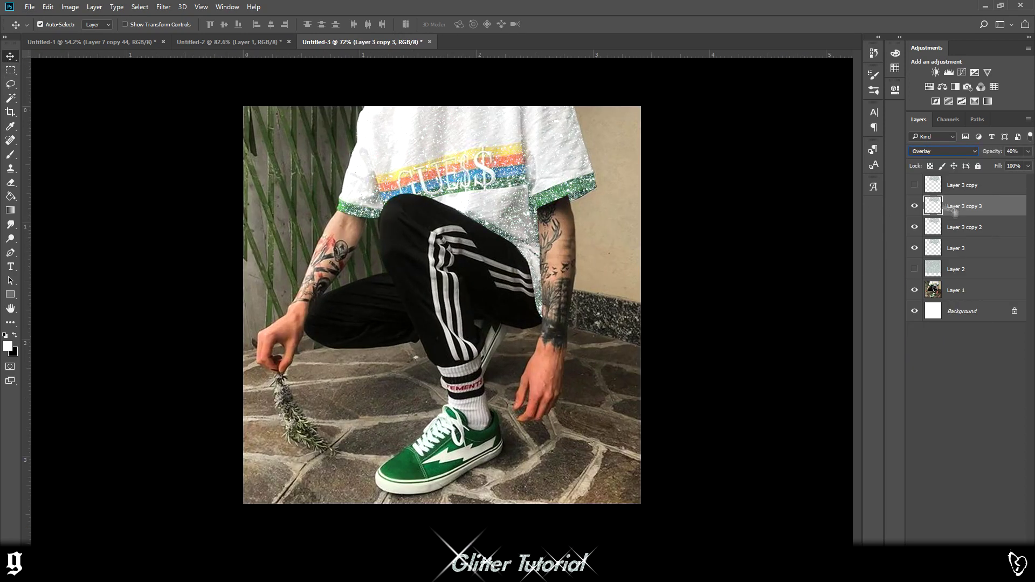
pyautogui.scroll(-2, 916, 210)
pyautogui.scroll(2, 916, 210)
# - Add an empty layer above the glitter copies and a Hue/Saturation adjustment with Saturation +39
pyautogui.click(1009, 549)
pyautogui.click(930, 87)
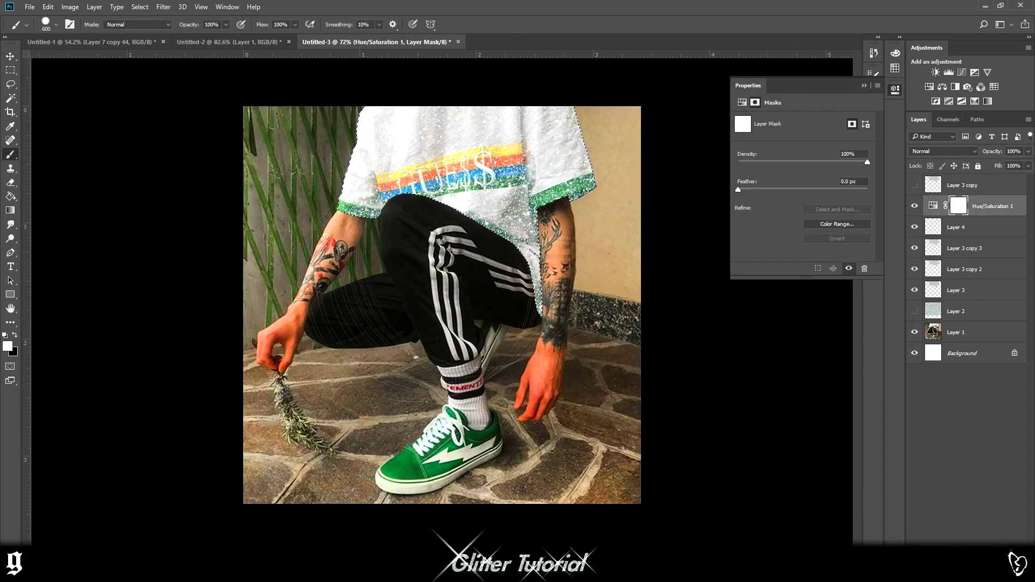
# - Invert the shirt selection, paint the adjustment's mask black outside the shirt, and deselect
pyautogui.click(14, 335)
pyautogui.hotkey('ctrl', 'shift', 'i')
pyautogui.moveTo(301, 259)
pyautogui.mouseDown()
pyautogui.moveTo(359, 324)
pyautogui.moveTo(440, 155)
pyautogui.moveTo(598, 557)
pyautogui.moveTo(448, 81)
pyautogui.moveTo(620, 124)
pyautogui.mouseUp()
pyautogui.hotkey('ctrl', 'd')
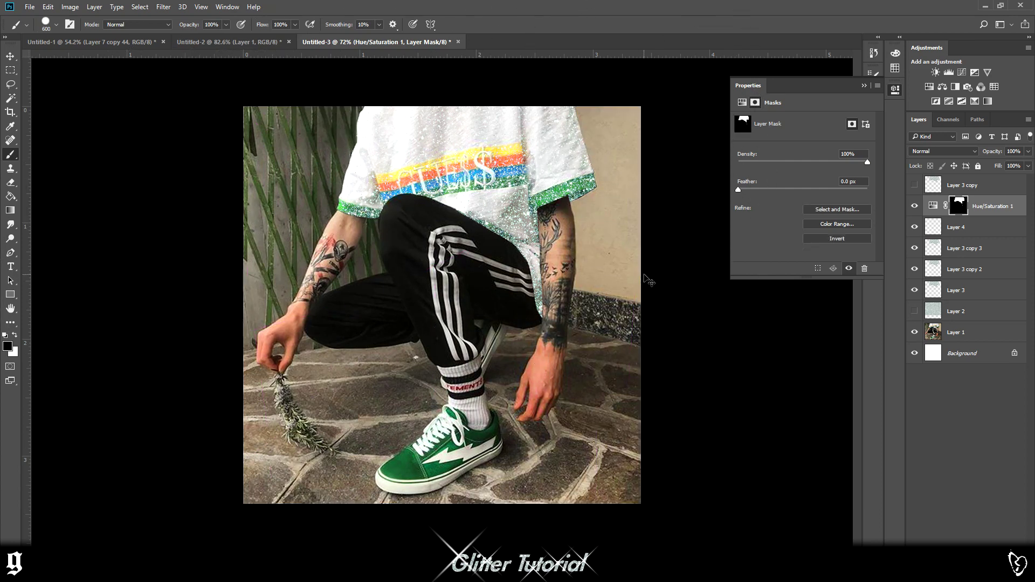
# - Check the settings of the shirt's Hue/Saturation adjustment and close them
pyautogui.click(863, 86)
pyautogui.doubleClick(933, 206)
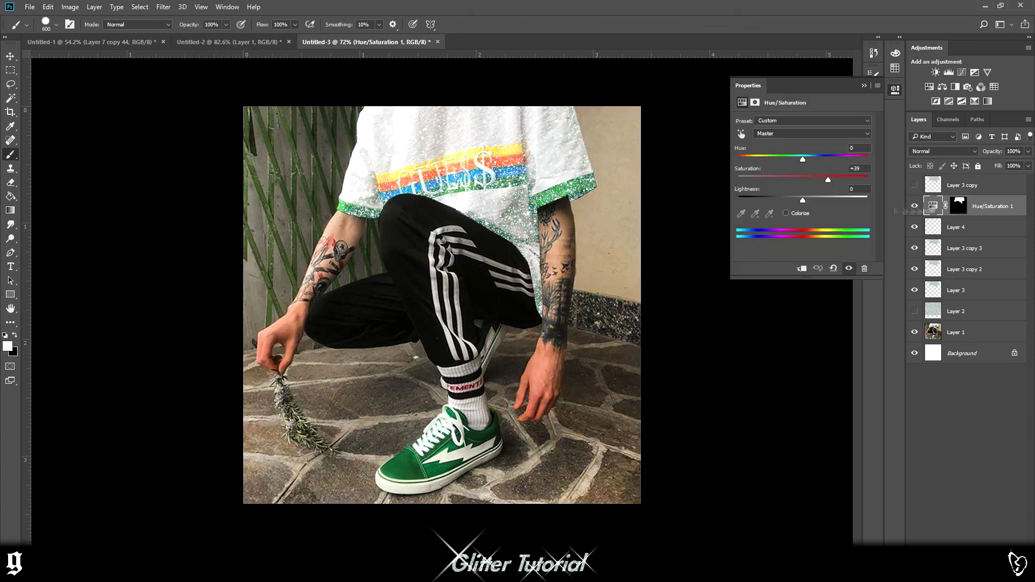
pyautogui.click(864, 85)
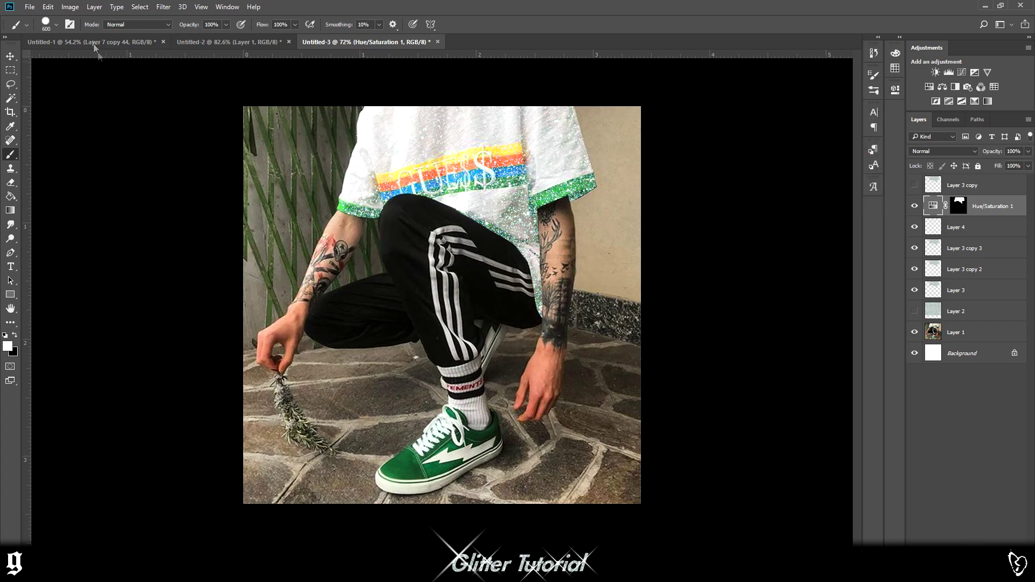
# - Bring the Layer 2 glitter texture to the top of the stack, position it over the green shoe, hide it, and select the photo layer
pyautogui.click(10, 56)
pyautogui.scroll(3, 439, 488)
pyautogui.keyDown('alt'); pyautogui.scroll(-3, 439, 471); pyautogui.keyUp('alt')
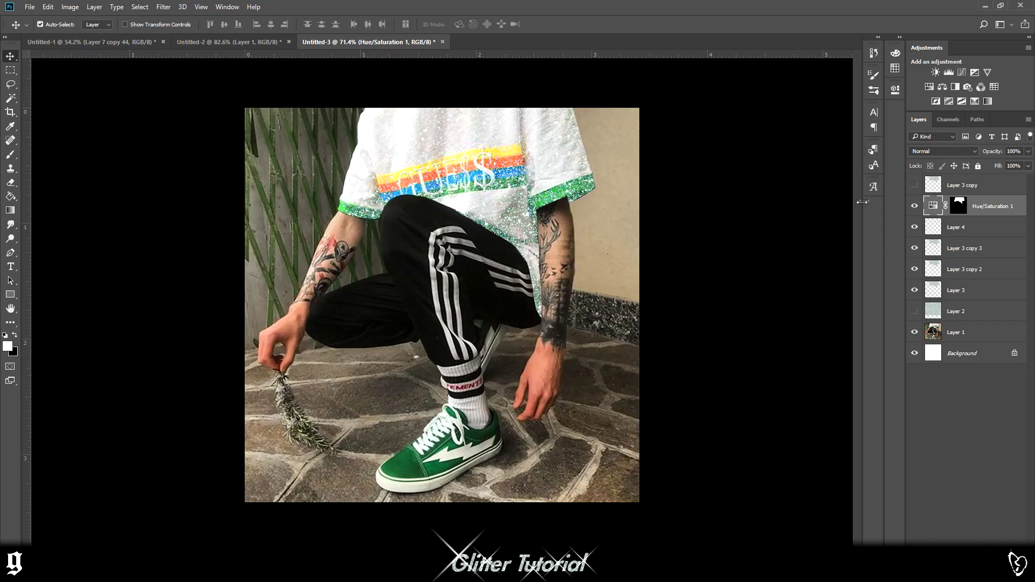
pyautogui.click(914, 186)
pyautogui.click(914, 185)
pyautogui.click(915, 312)
pyautogui.moveTo(954, 318); pyautogui.dragTo(965, 178)
pyautogui.moveTo(493, 273); pyautogui.dragTo(489, 412)
pyautogui.click(914, 186)
pyautogui.click(459, 461)
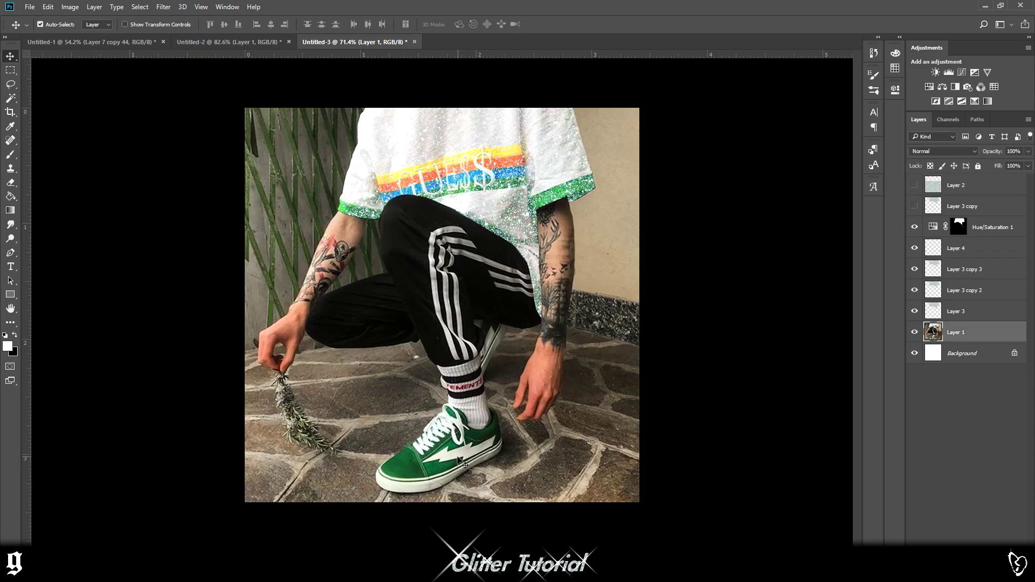
# - Start a Pen tool path at the green shoe's heel and trace down the heel to the back of the sole
pyautogui.click(10, 252)
pyautogui.scroll(6, 461, 442)
pyautogui.scroll(-2, 580, 260)
pyautogui.moveTo(553, 227); pyautogui.dragTo(565, 221)
pyautogui.moveTo(598, 336); pyautogui.dragTo(601, 352)
pyautogui.moveTo(552, 405); pyautogui.dragTo(493, 432)
pyautogui.scroll(-2, 493, 432)
pyautogui.press('v')
pyautogui.moveTo(400, 451); pyautogui.dragTo(335, 483)
pyautogui.hotkey('ctrl', 'z')
# - Continue the shoe path along the sole, around the toe, laces and ankle opening, and close it at the heel
pyautogui.press('p')
pyautogui.moveTo(185, 466); pyautogui.dragTo(158, 446)
pyautogui.moveTo(183, 390); pyautogui.dragTo(265, 329)
pyautogui.click(307, 300)
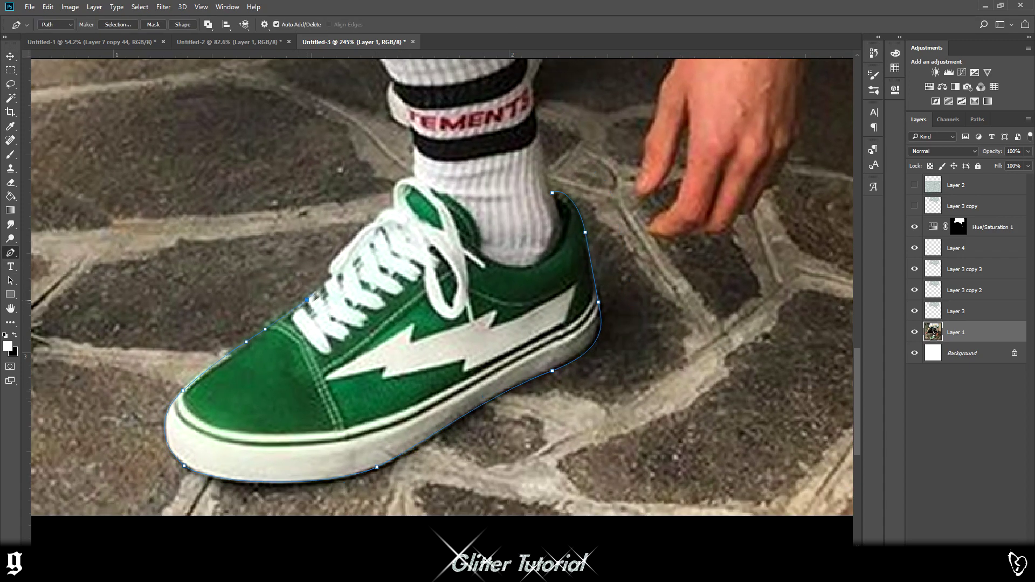
pyautogui.moveTo(415, 175); pyautogui.dragTo(413, 191)
pyautogui.scroll(1, 426, 218)
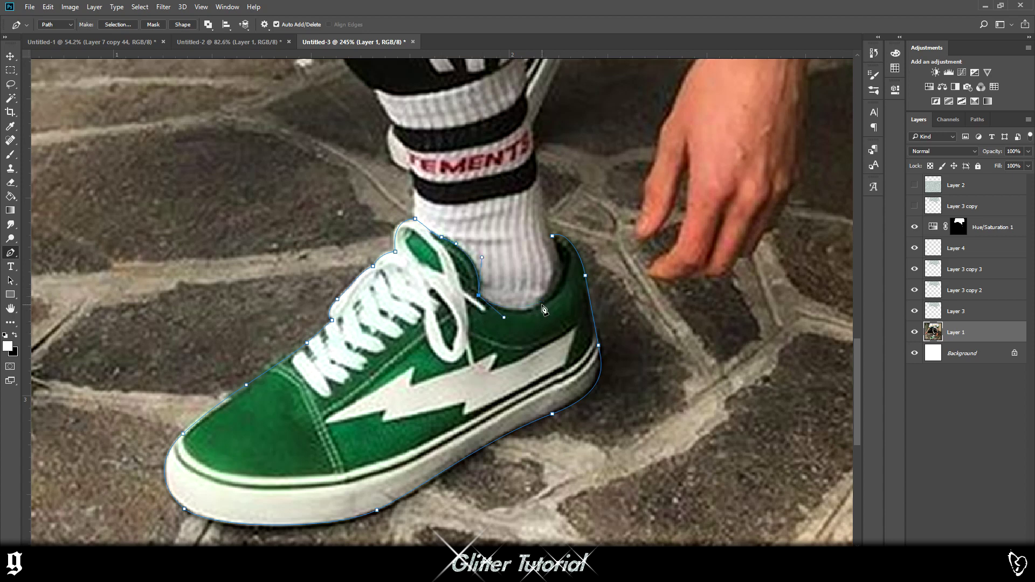
pyautogui.moveTo(553, 237); pyautogui.dragTo(573, 274)
# - Turn the shoe path into a selection and copy that area of the Layer 2 glitter texture to a new layer, keeping Layer 2 hidden
pyautogui.rightClick(593, 218)
pyautogui.click(641, 263)
pyautogui.press('Return')
pyautogui.press('b')
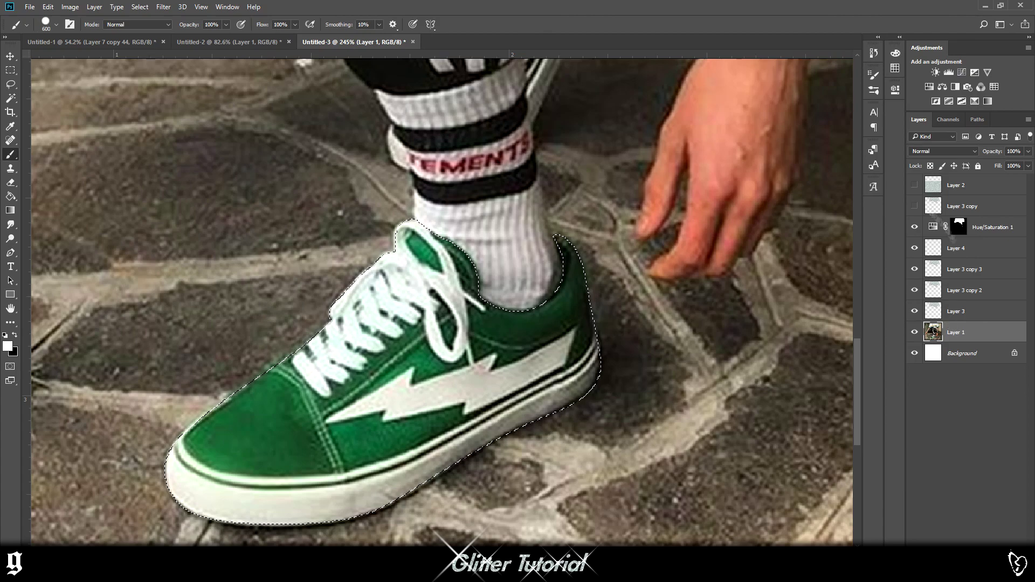
pyautogui.click(949, 185)
pyautogui.click(915, 185)
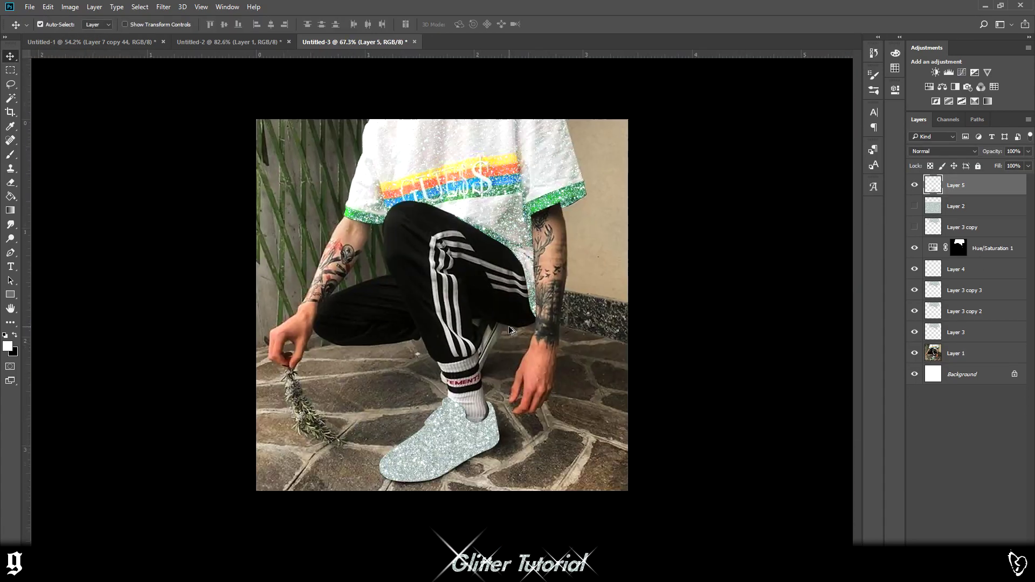
# - Set the blend mode of the shoe glitter layer to Lighten after trying Darker Color
pyautogui.scroll(4, 447, 443)
pyautogui.click(942, 151)
pyautogui.click(927, 176)
pyautogui.press('Down')
pyautogui.press('Down')
pyautogui.press('Down')
pyautogui.press('Down')
pyautogui.press('Down')
pyautogui.press('Down')
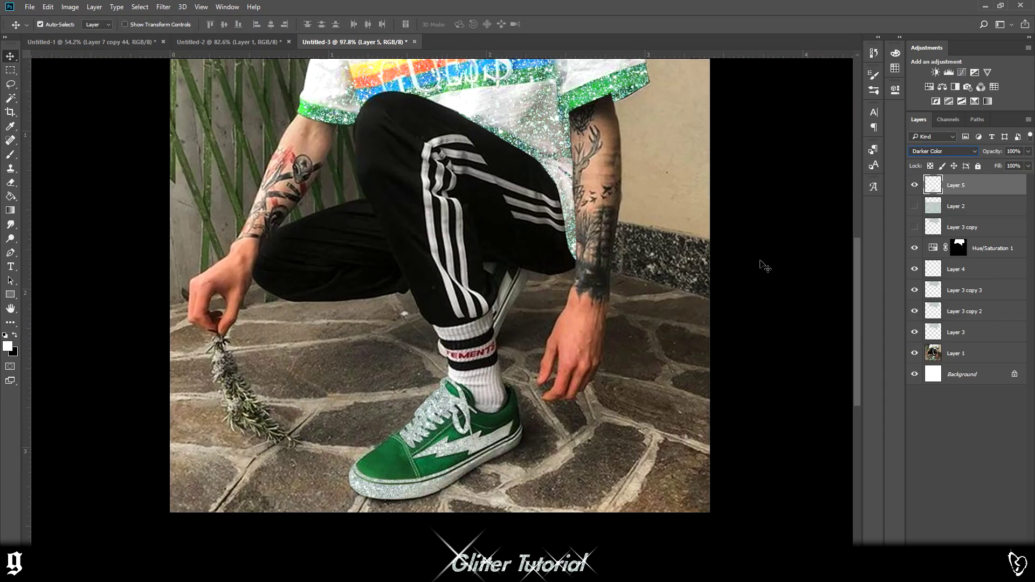
pyautogui.hotkey('shift', 'alt', 'g')
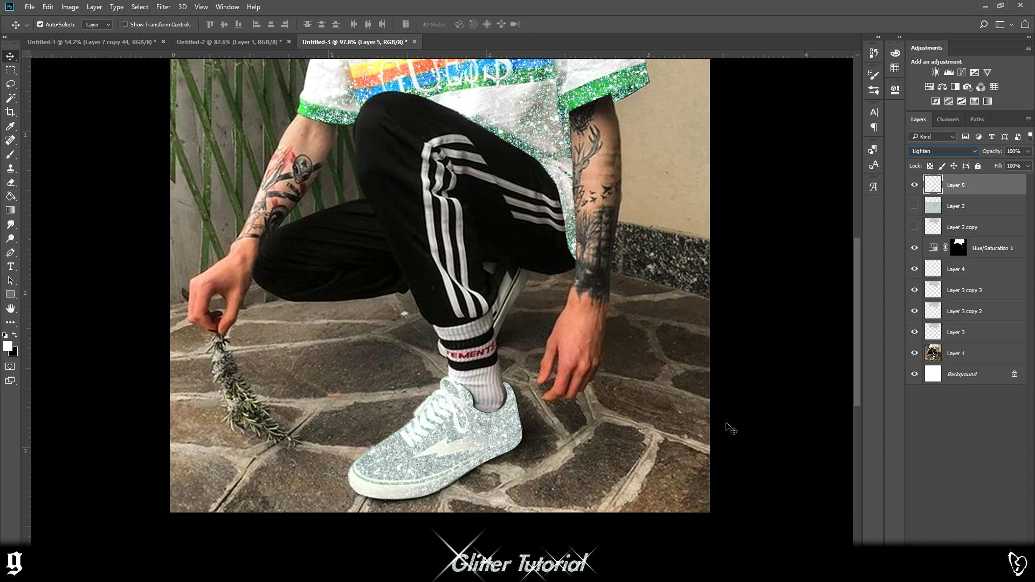
# - Try other blend modes on the shoe glitter layer, including Linear Dodge (Add), Vivid Light, Difference and Soft Light, and return it to Lighten
pyautogui.hotkey('shift', '+')
pyautogui.hotkey('shift', '+')
pyautogui.hotkey('shift', '+')
pyautogui.hotkey('shift', '+')
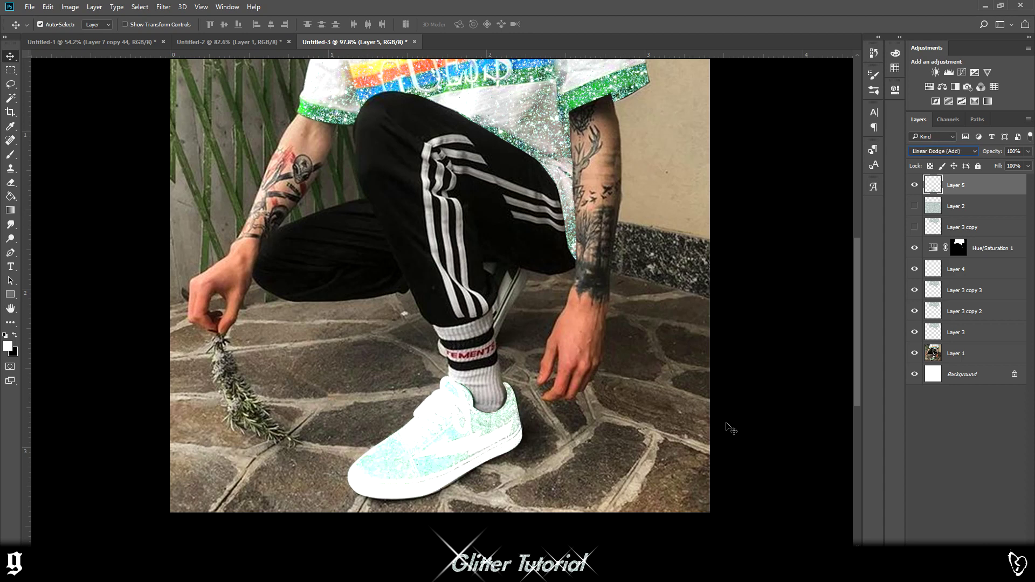
pyautogui.hotkey('shift', '+')
pyautogui.hotkey('shift', '+')
pyautogui.hotkey('shift', '+')
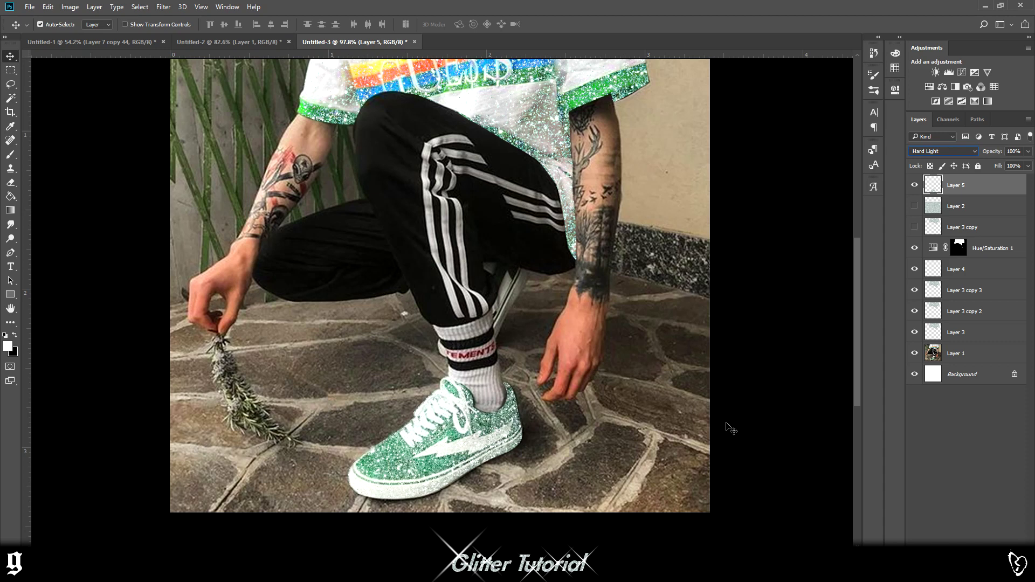
pyautogui.hotkey('shift', '+')
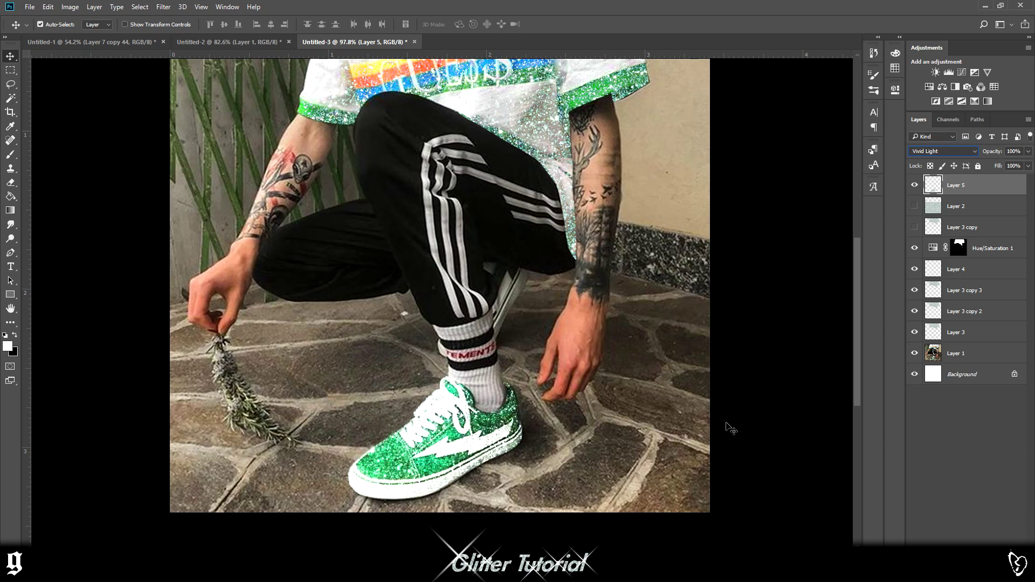
pyautogui.hotkey('shift', '+')
pyautogui.hotkey('shift', '+')
pyautogui.hotkey('shift', '+')
pyautogui.hotkey('shift', '+')
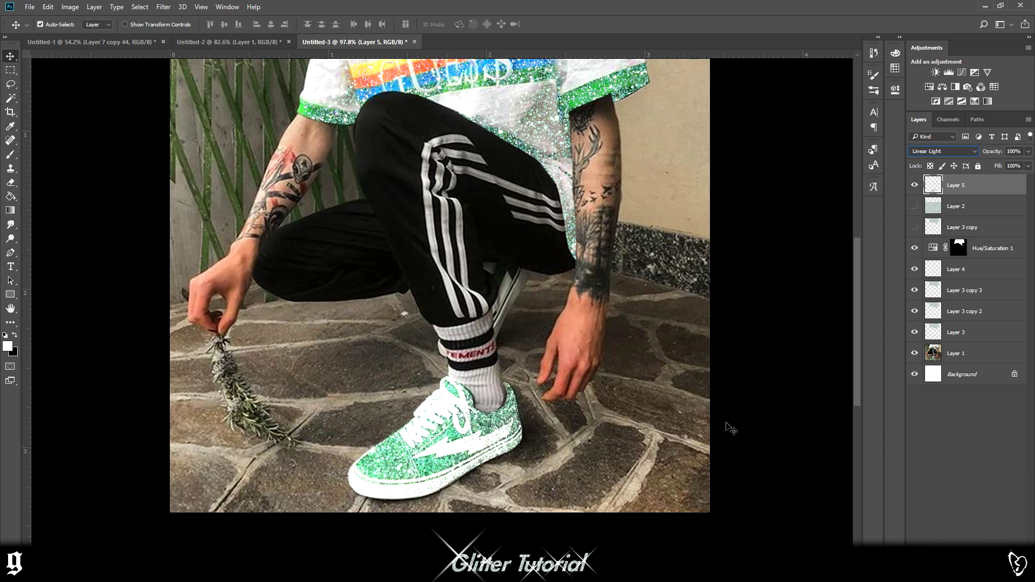
pyautogui.hotkey('shift', '+')
pyautogui.hotkey('shift', '+')
pyautogui.hotkey('shift', '+')
pyautogui.hotkey('shift', '+')
pyautogui.hotkey('shift', '+')
pyautogui.hotkey('shift', '+')
pyautogui.hotkey('shift', '+')
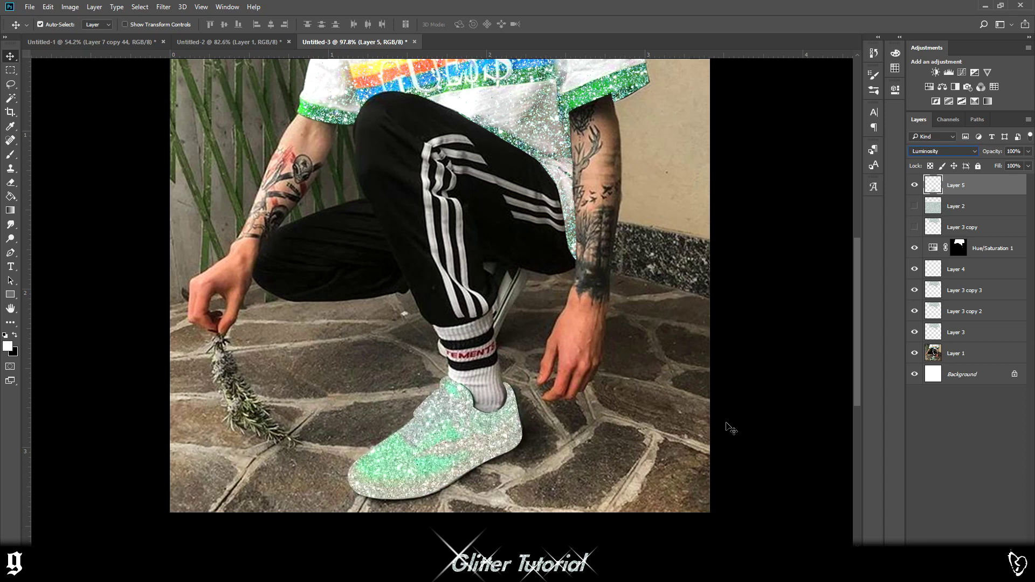
pyautogui.hotkey('shift', '+')
pyautogui.hotkey('shift', '+')
pyautogui.hotkey('shift', '+')
pyautogui.hotkey('shift', '+')
pyautogui.hotkey('shift', '+')
pyautogui.hotkey('shift', '+')
pyautogui.hotkey('shift', '+')
pyautogui.hotkey('shift', '+')
pyautogui.hotkey('shift', '+')
pyautogui.hotkey('shift', '+')
pyautogui.hotkey('shift', '+')
pyautogui.hotkey('shift', '+')
pyautogui.hotkey('shift', '+')
pyautogui.hotkey('shift', '+')
pyautogui.hotkey('shift', '+')
pyautogui.hotkey('shift', '+')
pyautogui.hotkey('shift', '+')
pyautogui.hotkey('shift', '+')
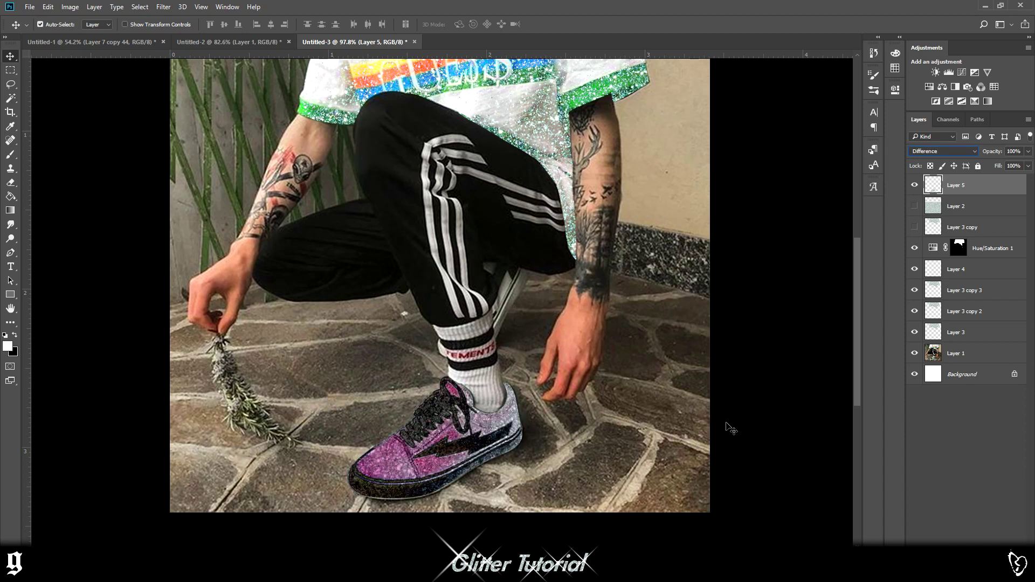
pyautogui.hotkey('shift', '-')
pyautogui.hotkey('shift', '-')
pyautogui.hotkey('shift', '-')
pyautogui.hotkey('shift', '-')
pyautogui.hotkey('shift', '-')
pyautogui.hotkey('shift', '-')
pyautogui.hotkey('shift', '-')
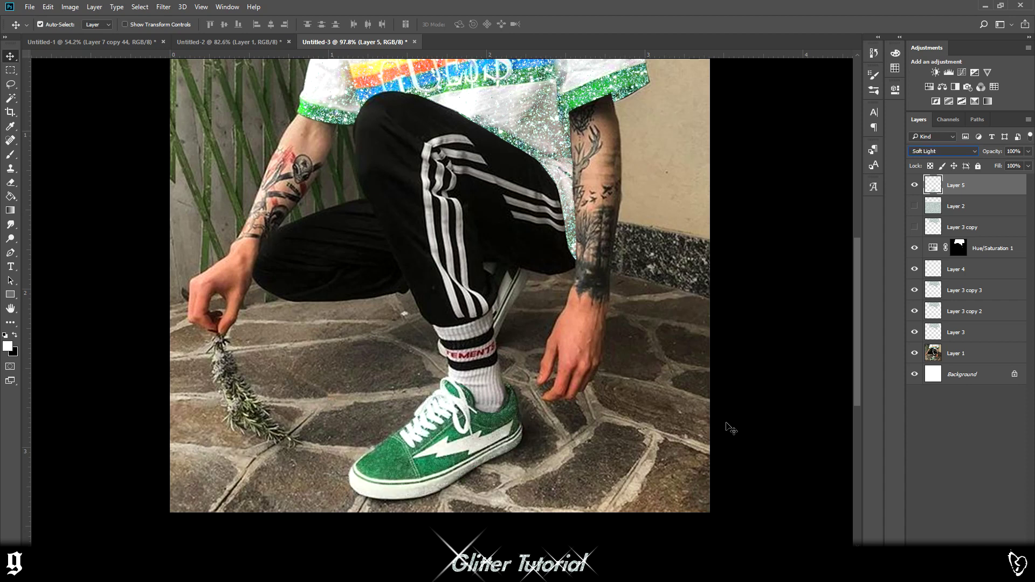
pyautogui.hotkey('shift', '-')
pyautogui.hotkey('shift', '-')
pyautogui.hotkey('shift', '-')
pyautogui.hotkey('shift', '-')
pyautogui.hotkey('shift', '-')
pyautogui.hotkey('shift', '-')
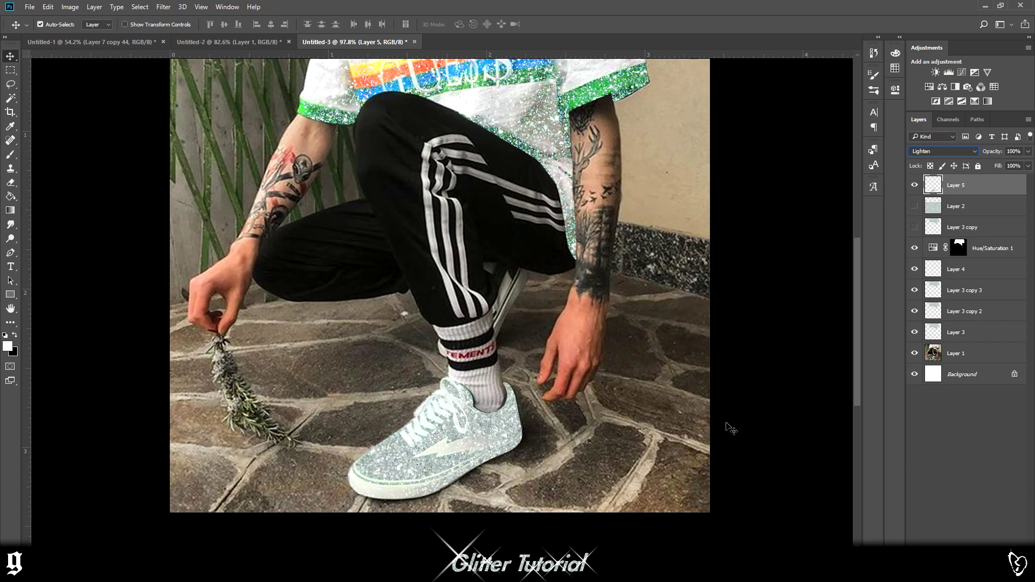
pyautogui.hotkey('shift', '+')
pyautogui.hotkey('shift', '+')
pyautogui.hotkey('shift', '+')
pyautogui.hotkey('shift', '+')
pyautogui.hotkey('shift', '+')
pyautogui.hotkey('shift', '+')
pyautogui.click(1028, 151)
pyautogui.scroll(-2, 410, 388)
pyautogui.scroll(2, 442, 410)
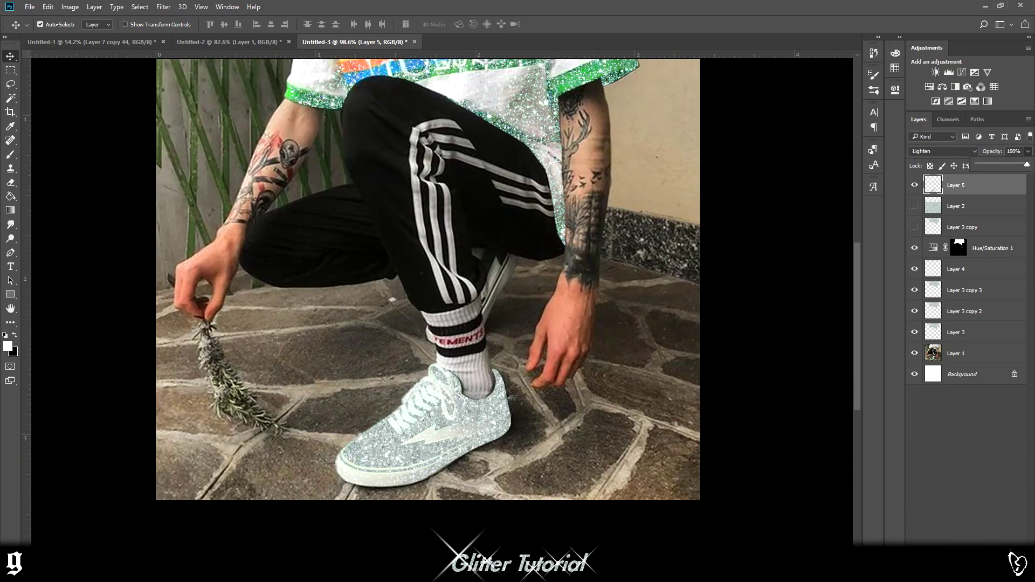
pyautogui.scroll(7, 459, 432)
pyautogui.hotkey('shift', '-')
pyautogui.hotkey('shift', '+')
# - Trace the white lightning bolt on the shoe's side with the Pen tool and make it a selection
pyautogui.scroll(7, 404, 424)
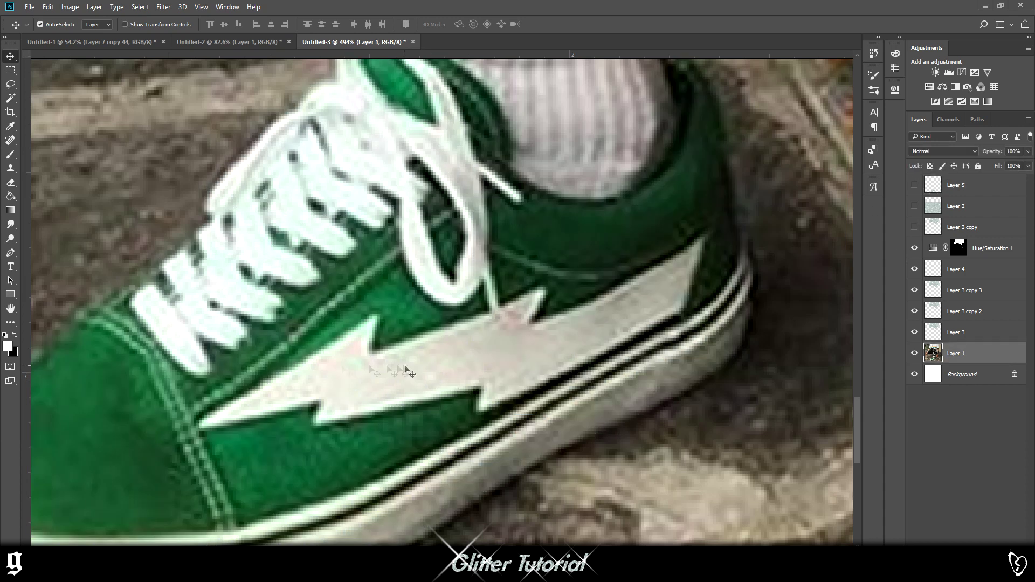
pyautogui.press('p')
pyautogui.click(199, 426)
pyautogui.click(374, 317)
pyautogui.click(370, 351)
pyautogui.click(500, 313)
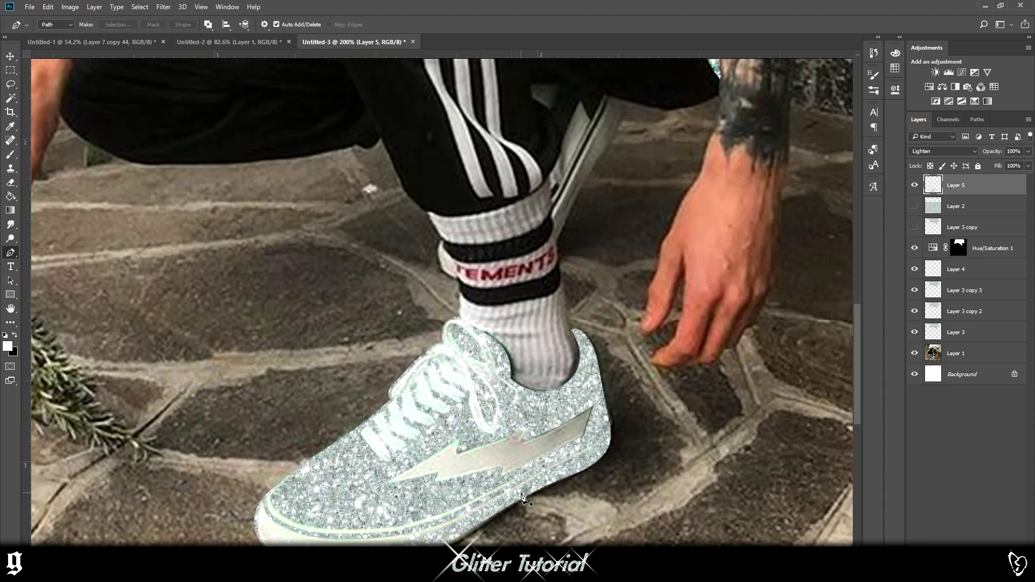
# - Undo the bolt's glitter removal, erase the glitter inside the bolt selection with a soft 228 px Eraser instead, and deselect
pyautogui.scroll(9, 522, 494)
pyautogui.press('v')
pyautogui.hotkey('ctrl', 'z')
pyautogui.press('e')
pyautogui.click(55, 25)
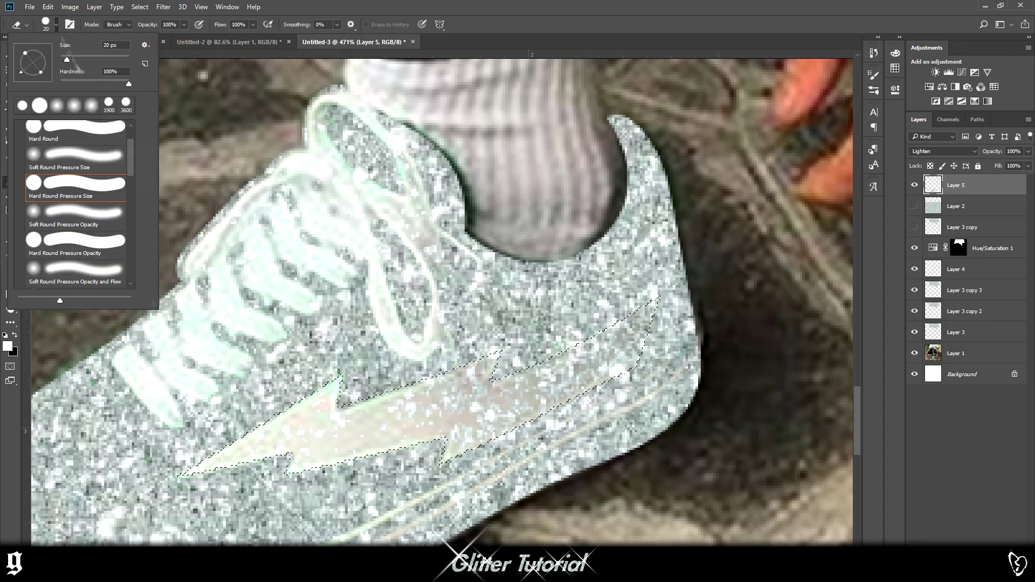
pyautogui.press('Return')
pyautogui.scroll(-5, 321, 351)
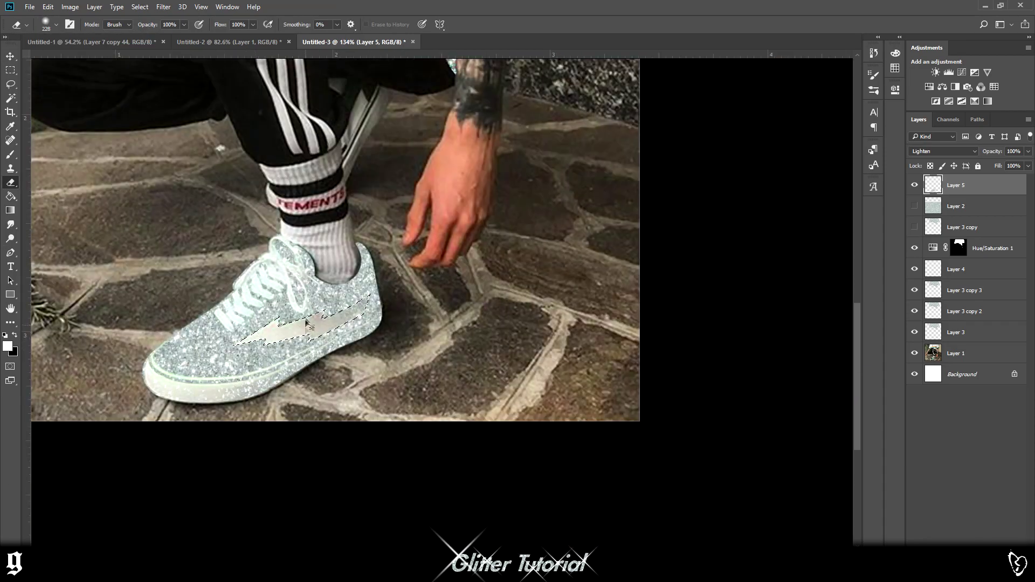
pyautogui.scroll(-5, 293, 305)
pyautogui.scroll(2, 393, 377)
pyautogui.scroll(2, 432, 356)
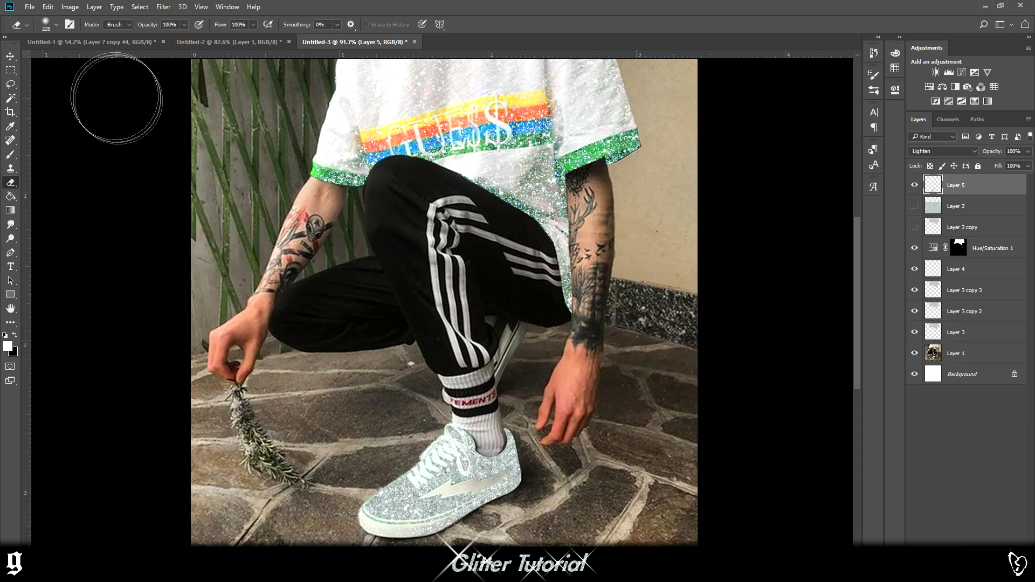
# - Add a bolt-shaped glitter layer beneath the shoe glitter and color it bright yellow-green with a clipped Hue/Saturation adjustment
pyautogui.click(10, 56)
pyautogui.scroll(5, 463, 502)
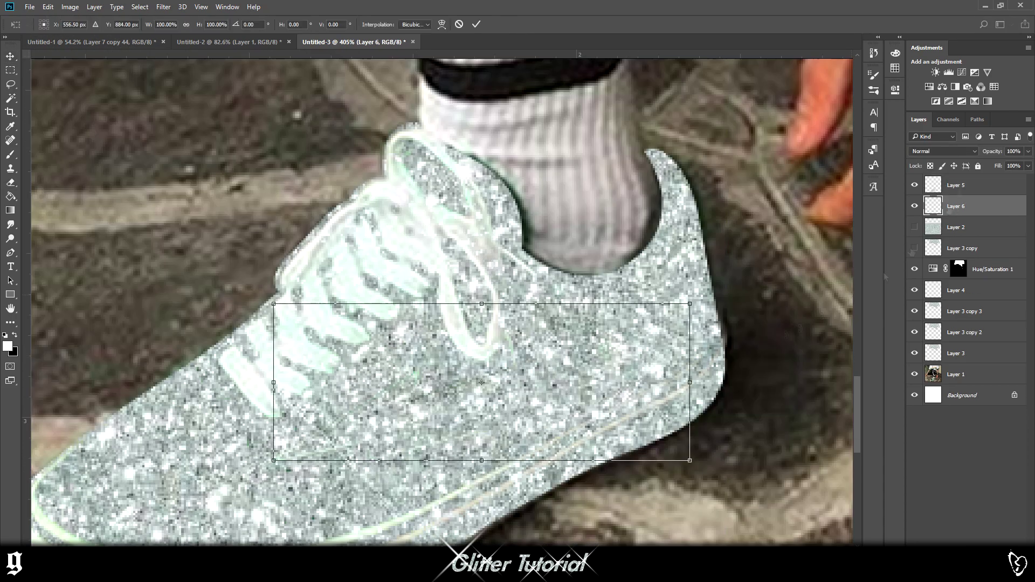
pyautogui.click(877, 265)
pyautogui.moveTo(802, 159); pyautogui.dragTo(741, 159)
pyautogui.moveTo(803, 180); pyautogui.dragTo(860, 179)
pyautogui.moveTo(803, 200); pyautogui.dragTo(806, 200)
pyautogui.moveTo(739, 159); pyautogui.dragTo(760, 160)
pyautogui.scroll(-2, 469, 397)
pyautogui.click(864, 85)
pyautogui.hotkey('ctrl', '0')
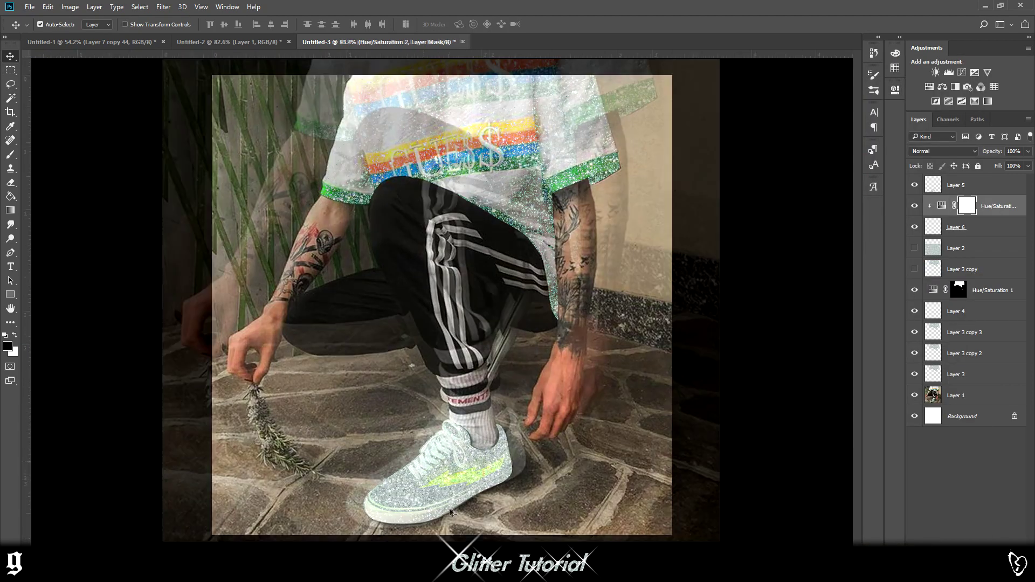
# - Lower the hue further in the Hue/Saturation adjustment clipped to the bolt glitter
pyautogui.scroll(5, 450, 508)
pyautogui.doubleClick(941, 205)
pyautogui.moveTo(760, 159); pyautogui.dragTo(731, 161)
pyautogui.click(864, 85)
pyautogui.scroll(-5, 718, 252)
pyautogui.scroll(5, 701, 237)
# - Compare the shoe with and without the bolt's glitter and coloring, hide the clipped Hue/Saturation adjustment, and set Layer 6 to Lighten
pyautogui.click(914, 227)
pyautogui.click(914, 227)
pyautogui.click(915, 206)
pyautogui.click(915, 206)
pyautogui.click(914, 206)
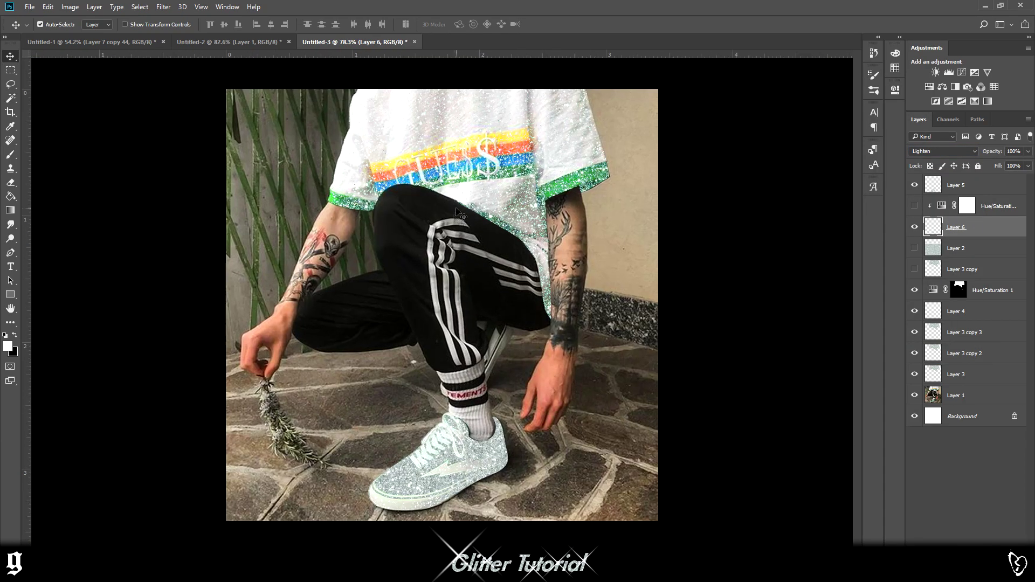
pyautogui.scroll(2, 426, 177)
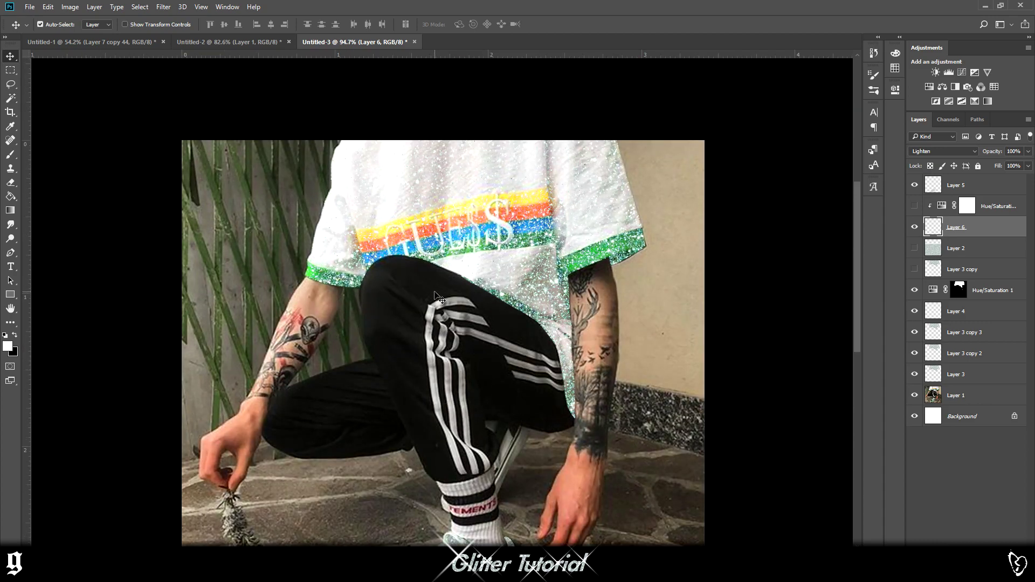
pyautogui.scroll(3, 438, 296)
pyautogui.scroll(2, 436, 295)
pyautogui.scroll(3, 431, 324)
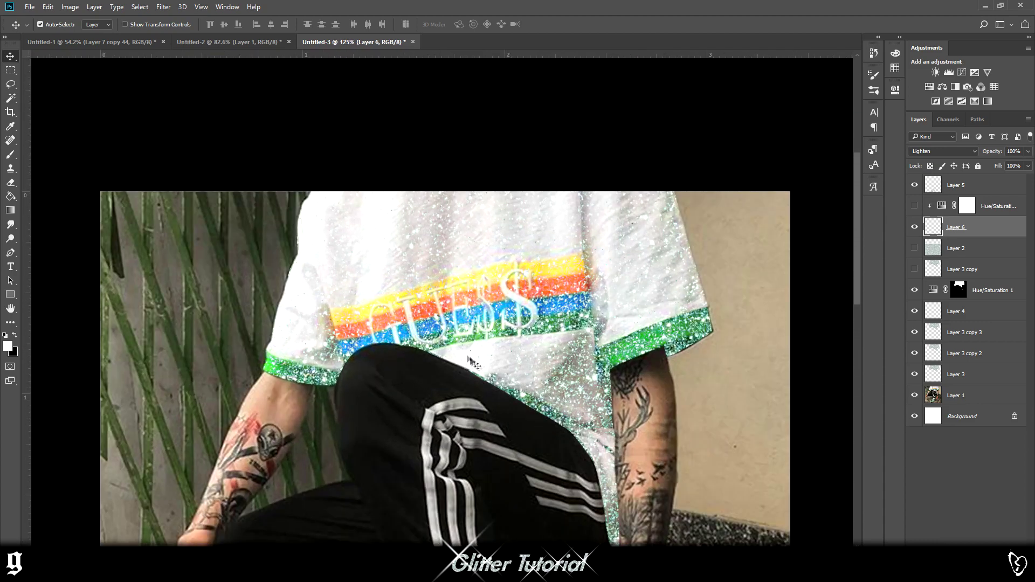
# - Choose the Brush, shrink it to 9 px, and add a new layer above Layer 5
pyautogui.press('b')
pyautogui.press('[')
pyautogui.press('[')
pyautogui.press('[')
pyautogui.press('[')
pyautogui.press('[')
pyautogui.press('[')
pyautogui.press('[')
pyautogui.press('[')
pyautogui.press('[')
pyautogui.press('[')
pyautogui.press('[')
pyautogui.press('[')
pyautogui.press('[')
pyautogui.press('[')
pyautogui.press('[')
pyautogui.press('[')
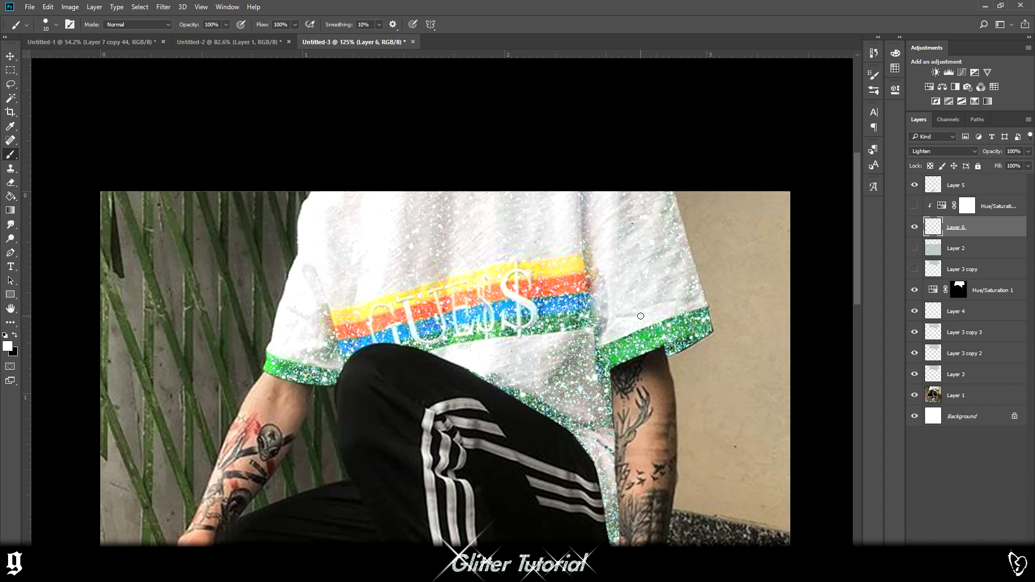
pyautogui.scroll(4, 768, 264)
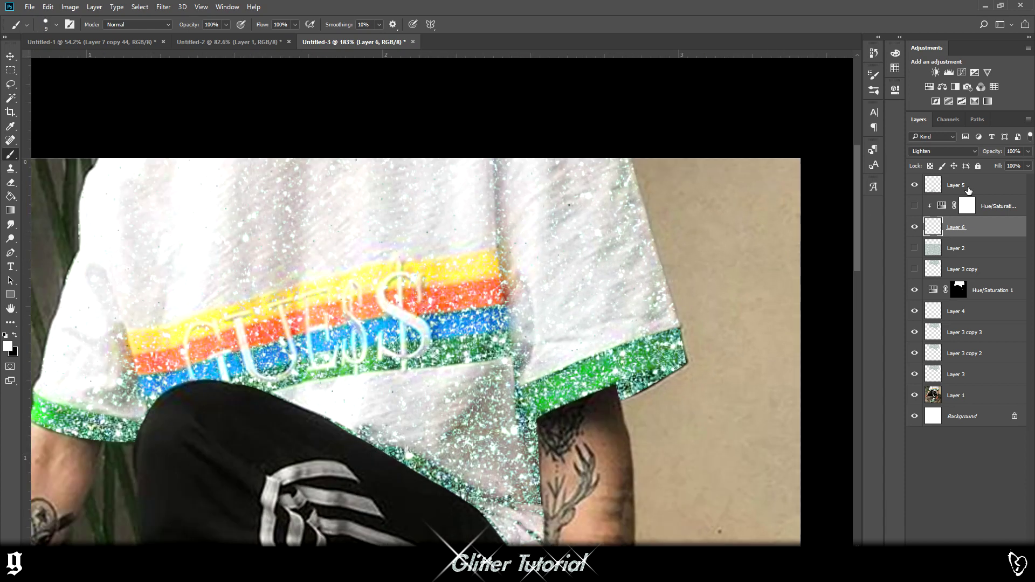
pyautogui.click(968, 188)
pyautogui.hotkey('ctrl', 'shift', 'alt', 'n')
pyautogui.scroll(2, 762, 382)
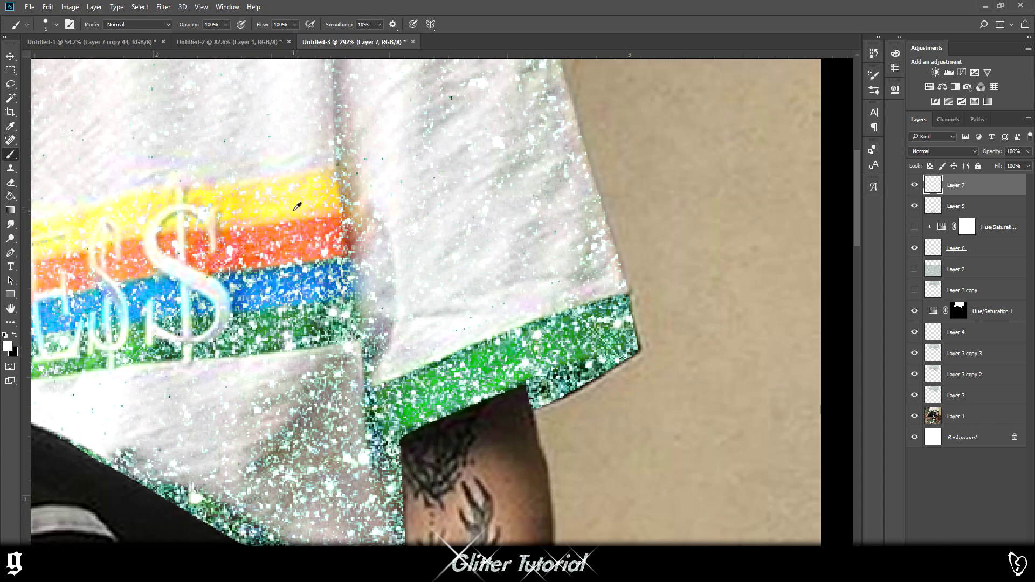
# - Paint a soft yellow glow, sampled from the shirt's yellow stripe, on the wall beside the sleeve and add a 25 px white centre
pyautogui.click(57, 25)
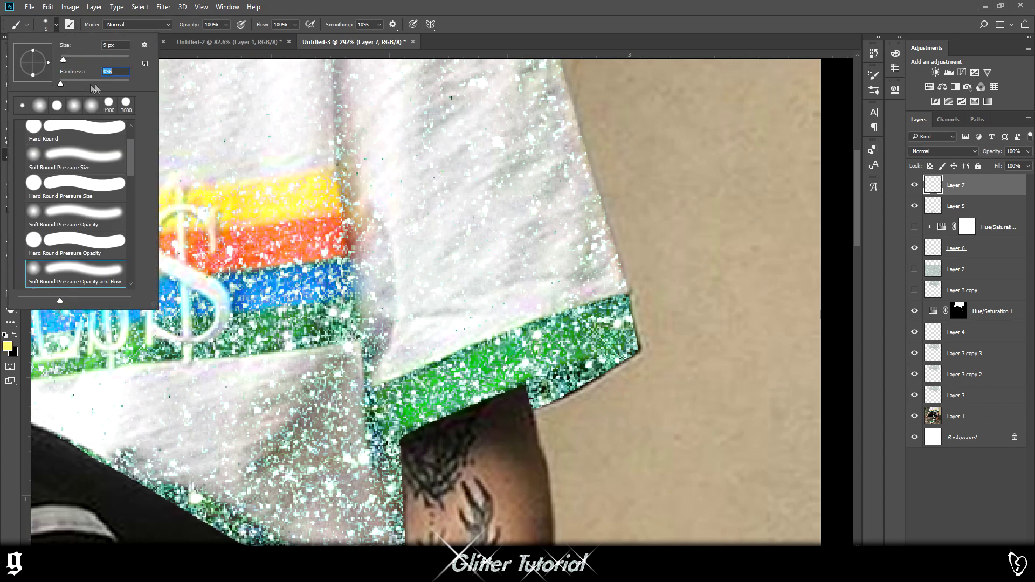
pyautogui.click(75, 57)
pyautogui.press('Return')
pyautogui.click(718, 249)
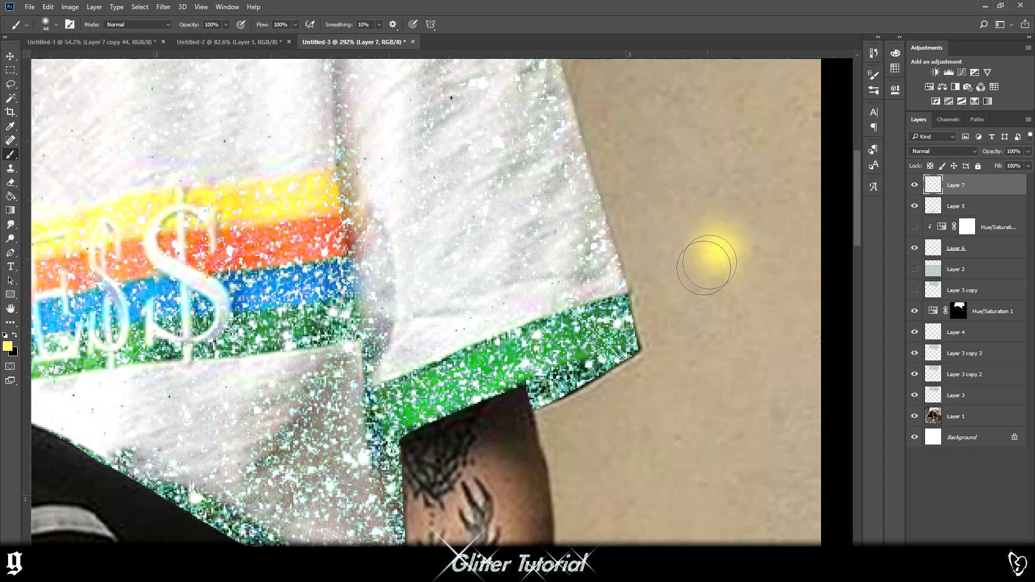
pyautogui.click(15, 335)
pyautogui.press('[')
pyautogui.press('[')
pyautogui.click(716, 249)
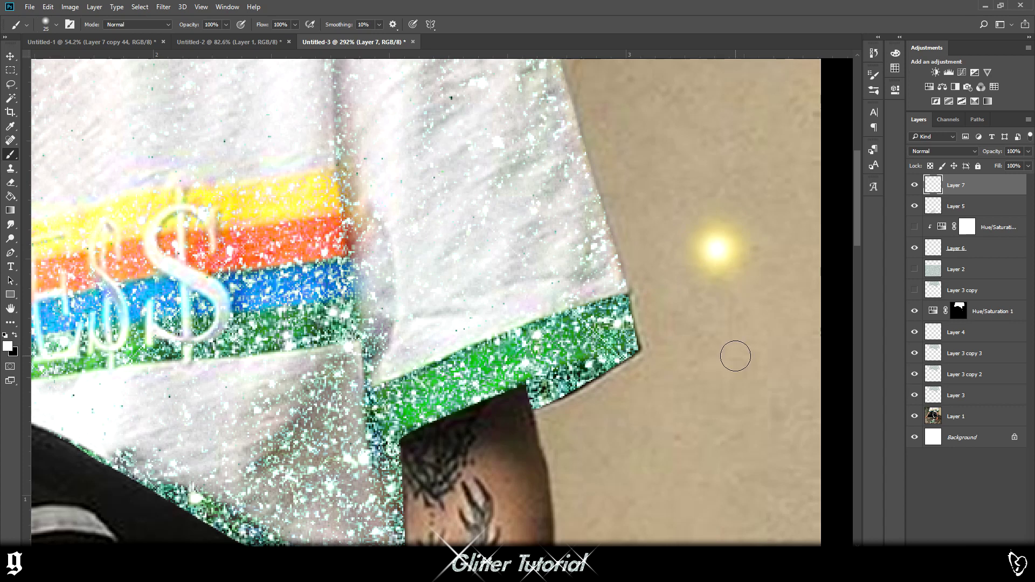
pyautogui.hotkey('ctrl', 'z')
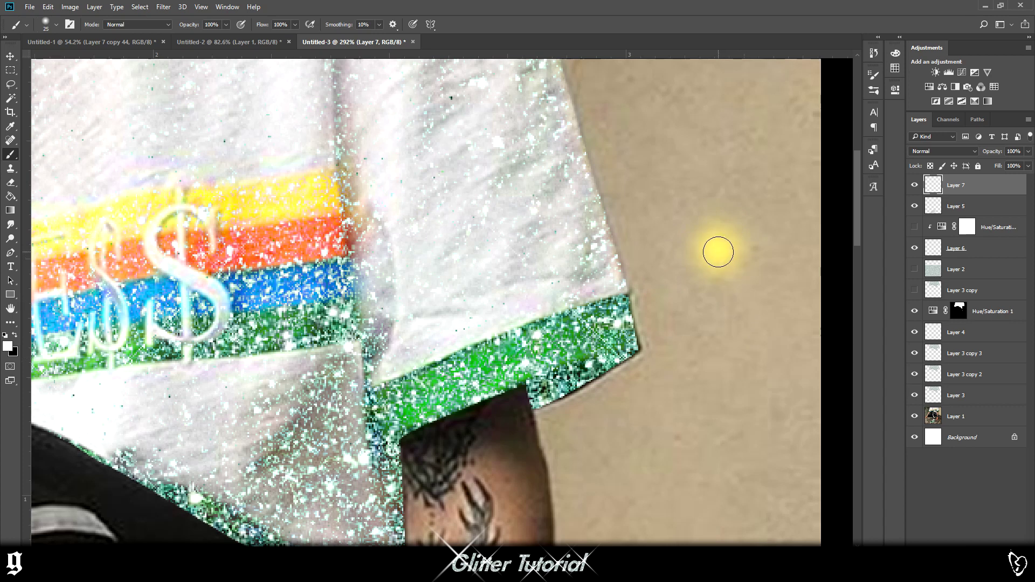
pyautogui.click(717, 250)
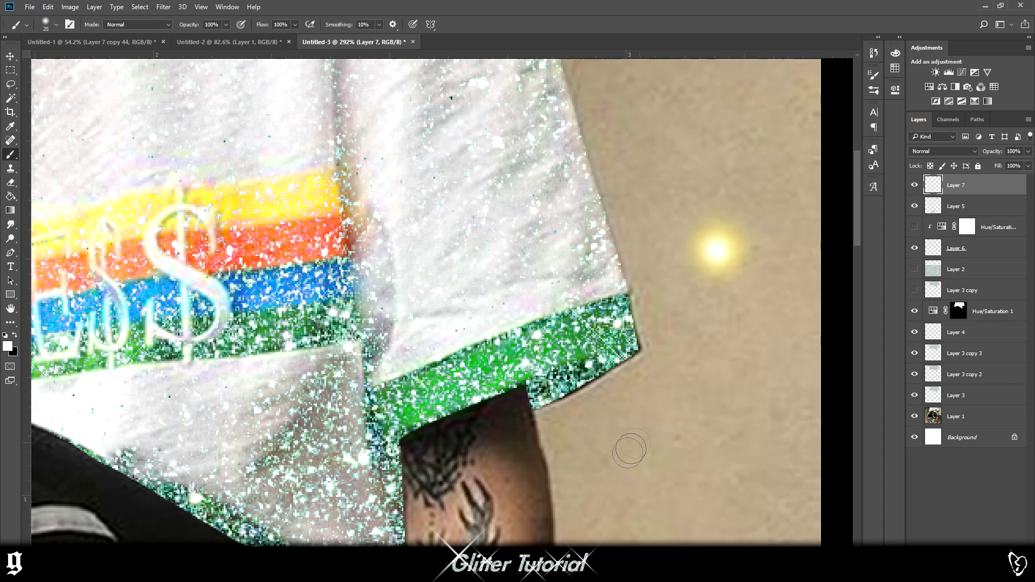
# - Paint a soft white dot on a new layer and stretch it into a thin horizontal streak, 597.5% wide and 22.5% high
pyautogui.hotkey('ctrl', 'shift', 'alt', 'n')
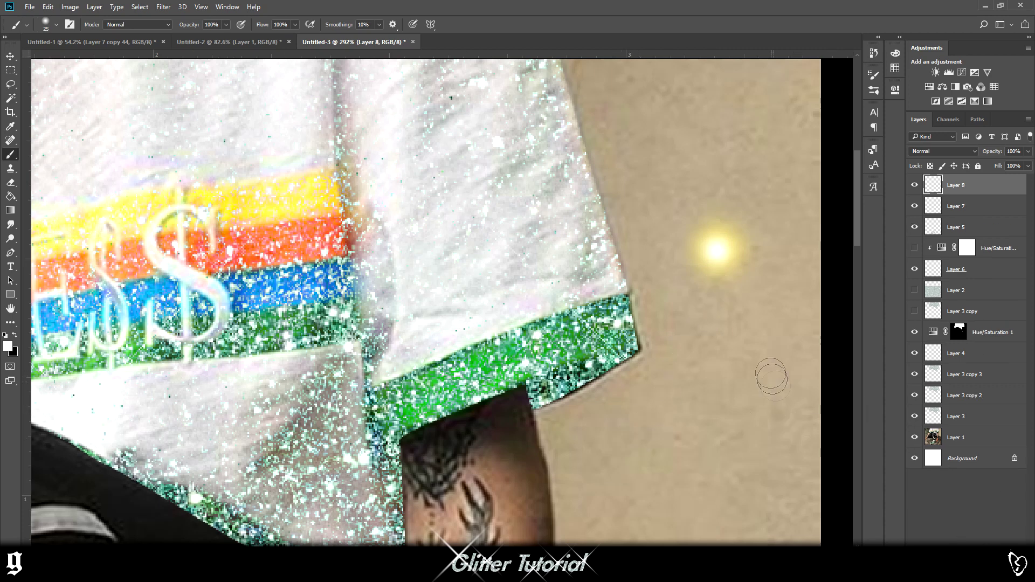
pyautogui.click(719, 376)
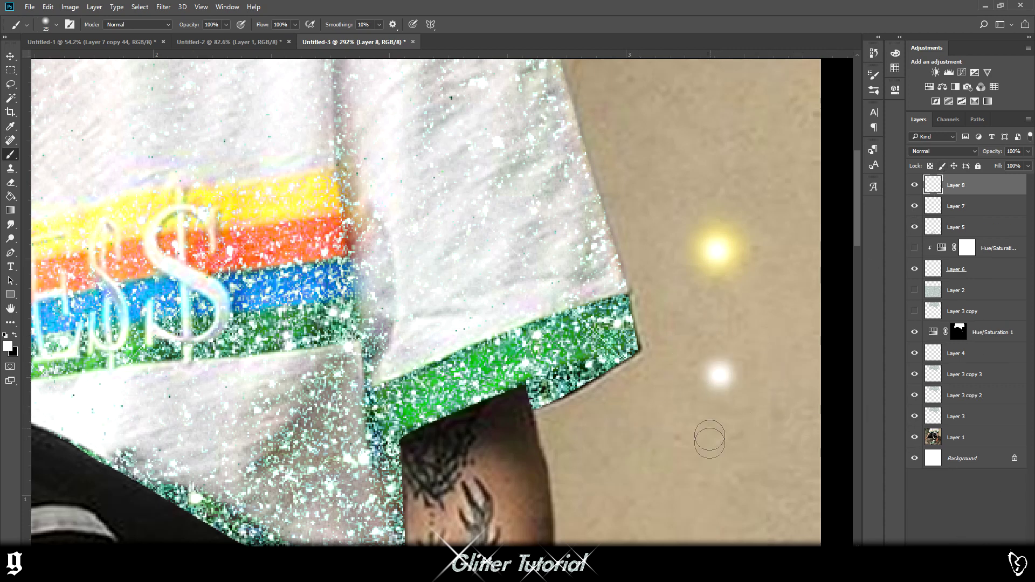
pyautogui.hscroll(3, 426, 302)
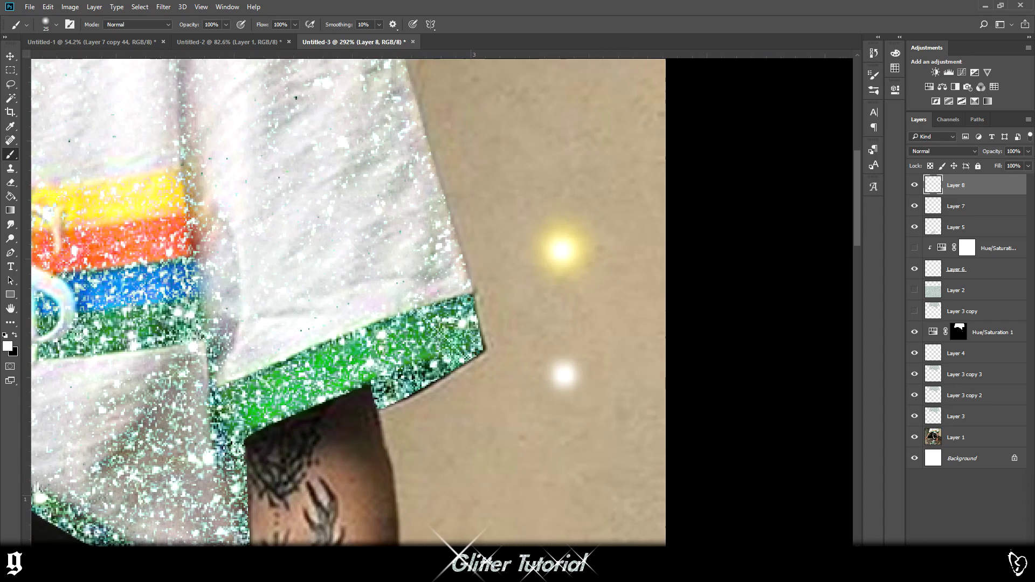
pyautogui.hotkey('ctrl', 't')
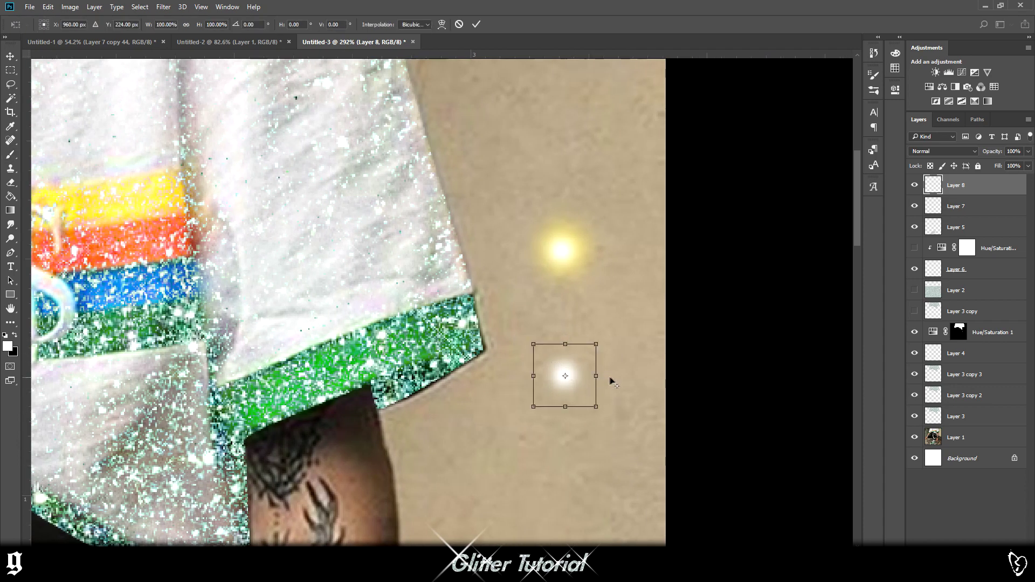
pyautogui.moveTo(599, 377); pyautogui.dragTo(752, 376)
pyautogui.moveTo(566, 344)
pyautogui.mouseDown()
pyautogui.moveTo(566, 368)
pyautogui.moveTo(602, 392)
pyautogui.moveTo(555, 452)
pyautogui.mouseUp()
pyautogui.scroll(-2, 597, 418)
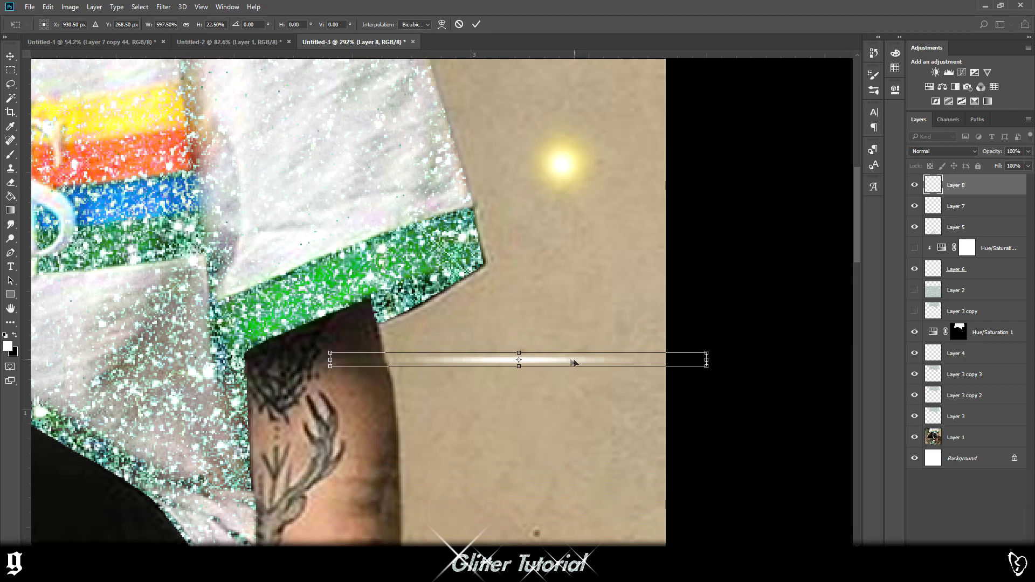
pyautogui.moveTo(575, 362); pyautogui.dragTo(547, 364)
pyautogui.click(19, 66)
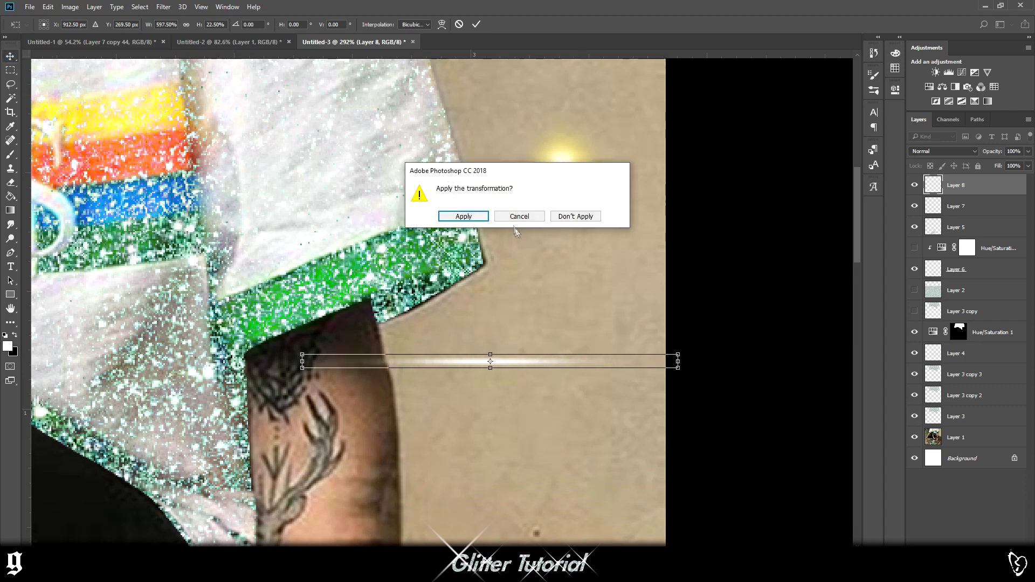
pyautogui.click(464, 216)
# - Duplicate the white streak, rotate the copy upright to form a cross, and merge the two streak layers
pyautogui.hotkey('ctrl', 'j')
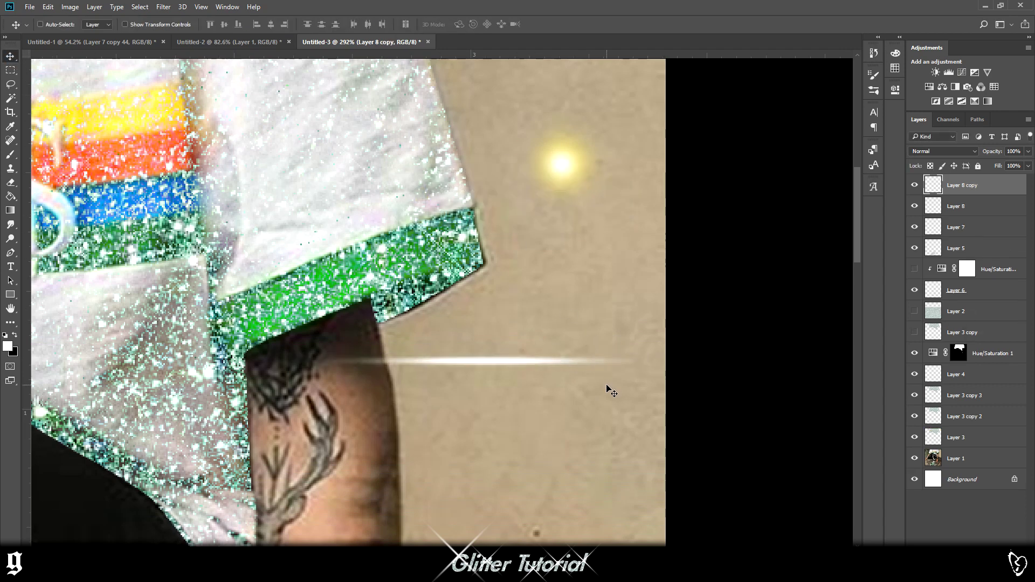
pyautogui.hotkey('ctrl', 't')
pyautogui.moveTo(607, 389); pyautogui.dragTo(623, 428)
pyautogui.click(18, 63)
pyautogui.click(457, 216)
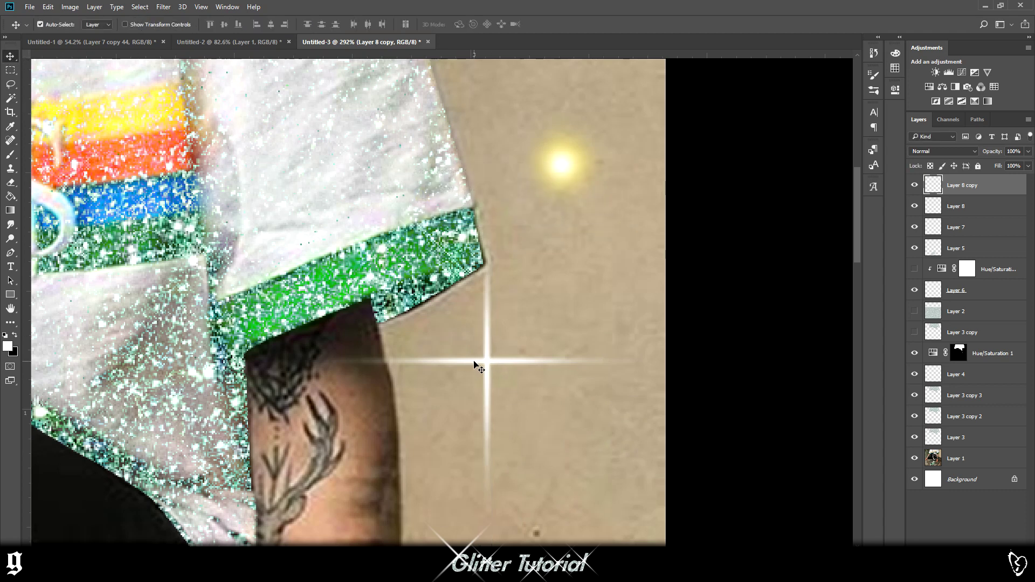
pyautogui.keyDown('shift'); pyautogui.click(475, 365); pyautogui.keyUp('shift')
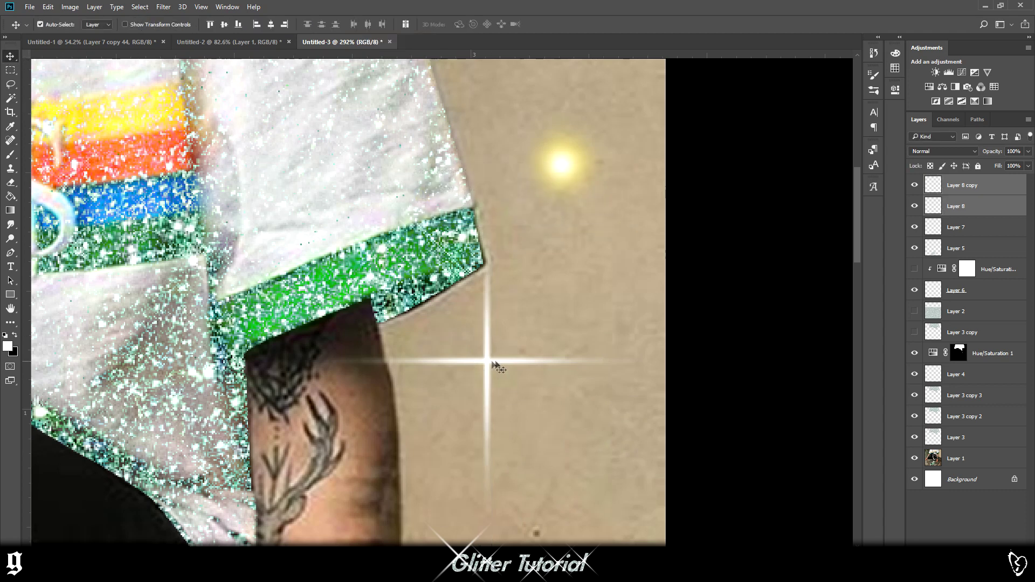
pyautogui.rightClick(982, 203)
pyautogui.click(869, 392)
# - Rotate the merged white cross 45 degrees into an X
pyautogui.hotkey('ctrl', 't')
pyautogui.moveTo(545, 151); pyautogui.dragTo(663, 239)
pyautogui.moveTo(568, 331); pyautogui.dragTo(611, 188)
pyautogui.scroll(2, 604, 230)
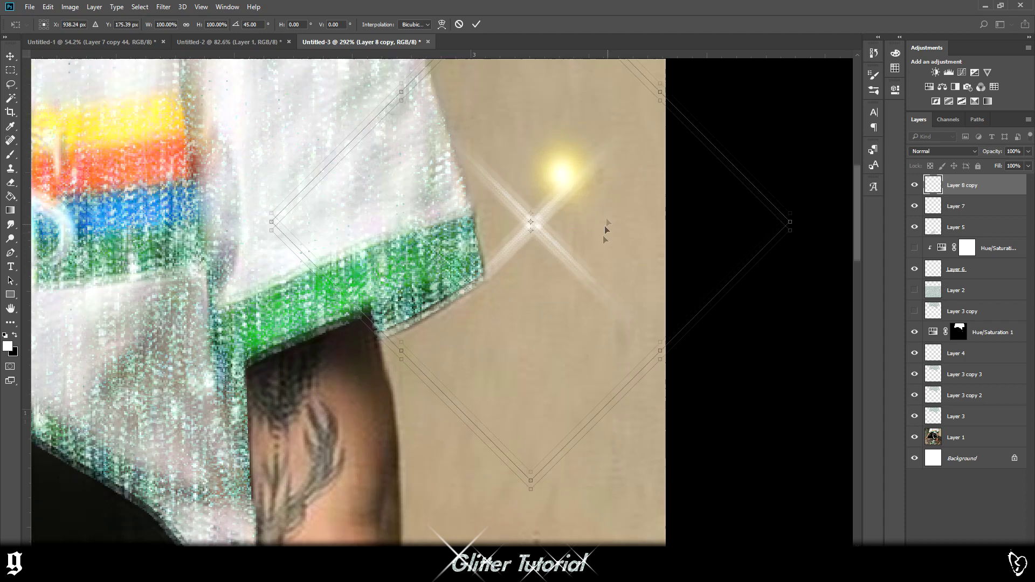
pyautogui.scroll(2, 603, 235)
pyautogui.press('Return')
# - Try merging the white X with the yellow glow after centring it there, and undo back to the separate, unmoved X
pyautogui.moveTo(532, 316); pyautogui.dragTo(563, 271)
pyautogui.press('ctrl')
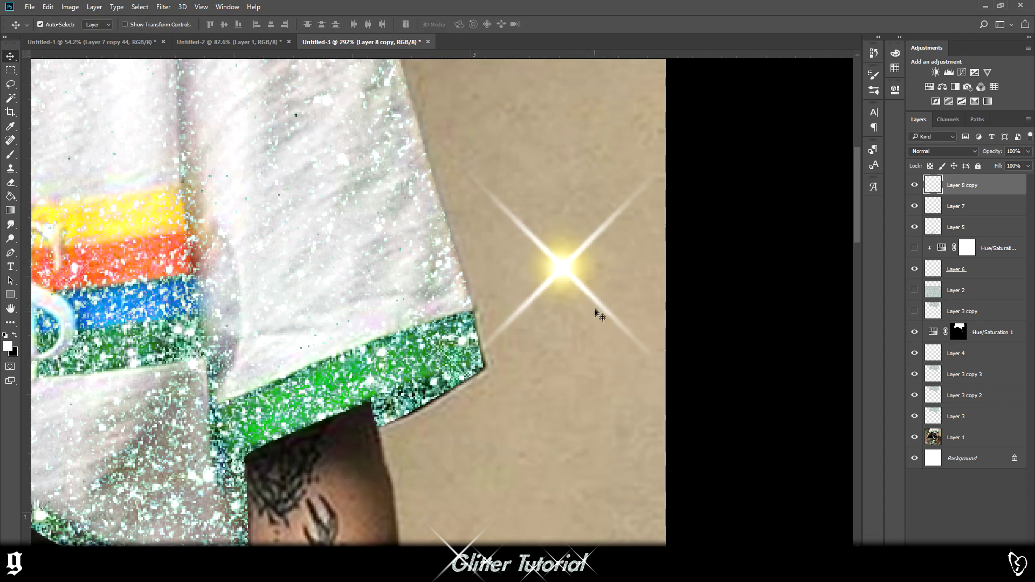
pyautogui.keyDown('ctrl'); pyautogui.keyDown('shift'); pyautogui.click(577, 265); pyautogui.keyUp('shift'); pyautogui.keyUp('ctrl')
pyautogui.rightClick(959, 209)
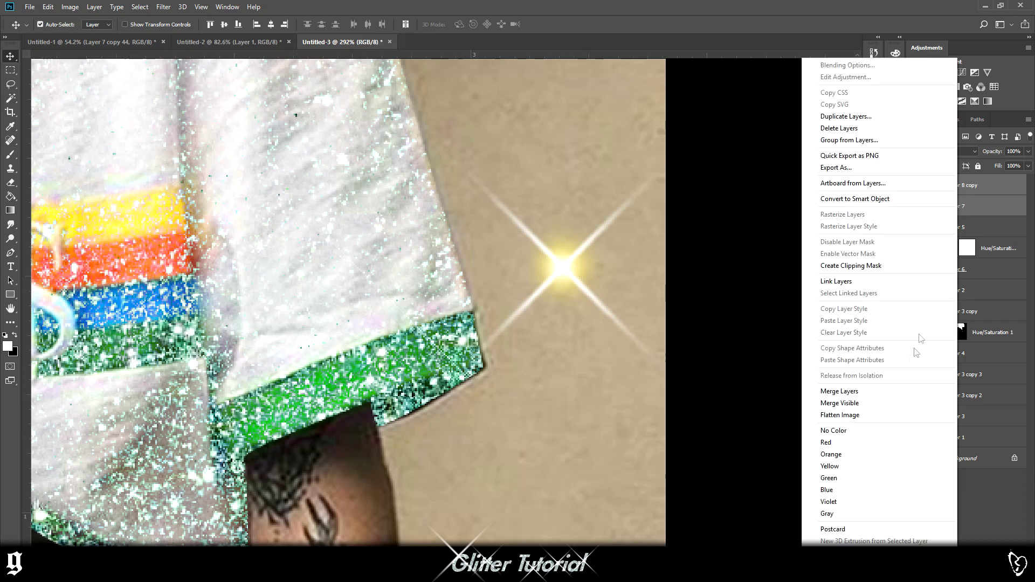
pyautogui.click(973, 206)
pyautogui.hotkey('ctrl', 'z')
pyautogui.click(914, 185)
pyautogui.click(914, 185)
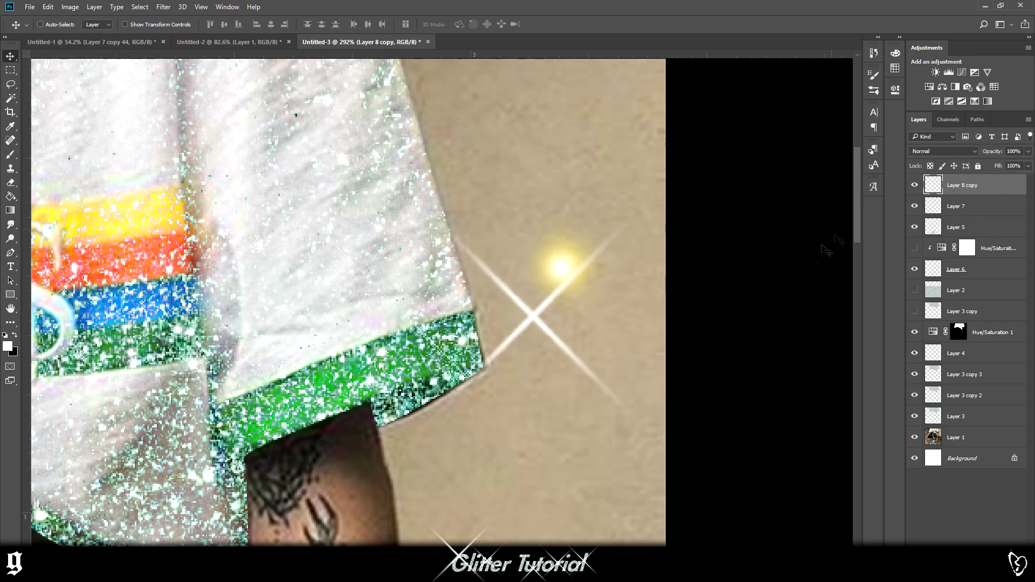
# - Duplicate the white X, centre one X on the yellow glow, and merge Layer 8 copy 2 with the glow layer
pyautogui.hotkey('ctrl', 'j')
pyautogui.moveTo(532, 320); pyautogui.dragTo(563, 267)
pyautogui.click(915, 207)
pyautogui.click(915, 227)
pyautogui.click(915, 227)
pyautogui.moveTo(968, 189); pyautogui.dragTo(966, 220)
pyautogui.rightClick(967, 220)
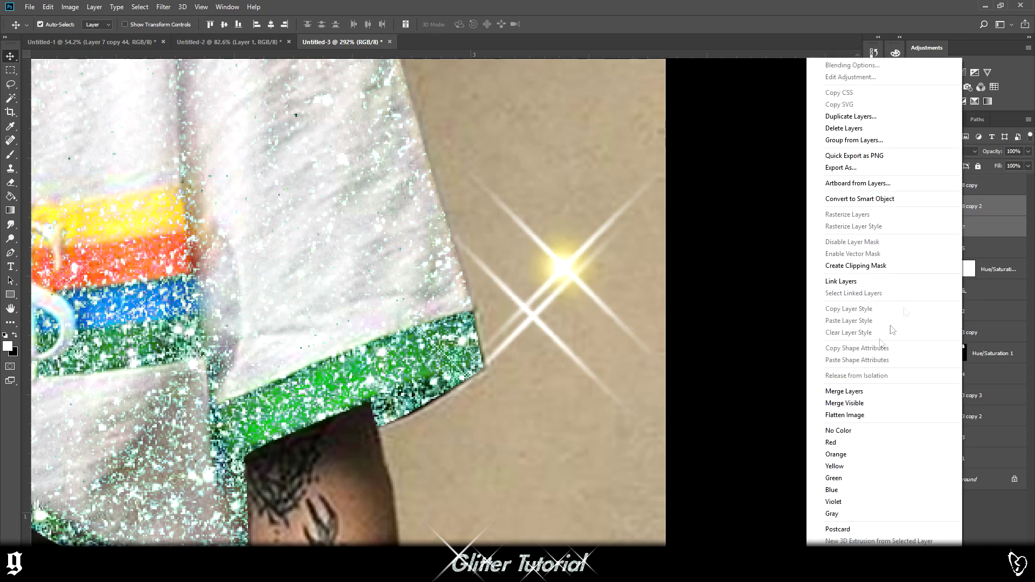
pyautogui.click(851, 393)
# - Move the spare white X down the wall, and place the yellow sparkle on the shirt sleeve, scaled down slightly
pyautogui.moveTo(535, 322); pyautogui.dragTo(581, 468)
pyautogui.click(568, 275)
pyautogui.scroll(-5, 576, 319)
pyautogui.moveTo(578, 303); pyautogui.dragTo(484, 315)
pyautogui.scroll(2, 486, 311)
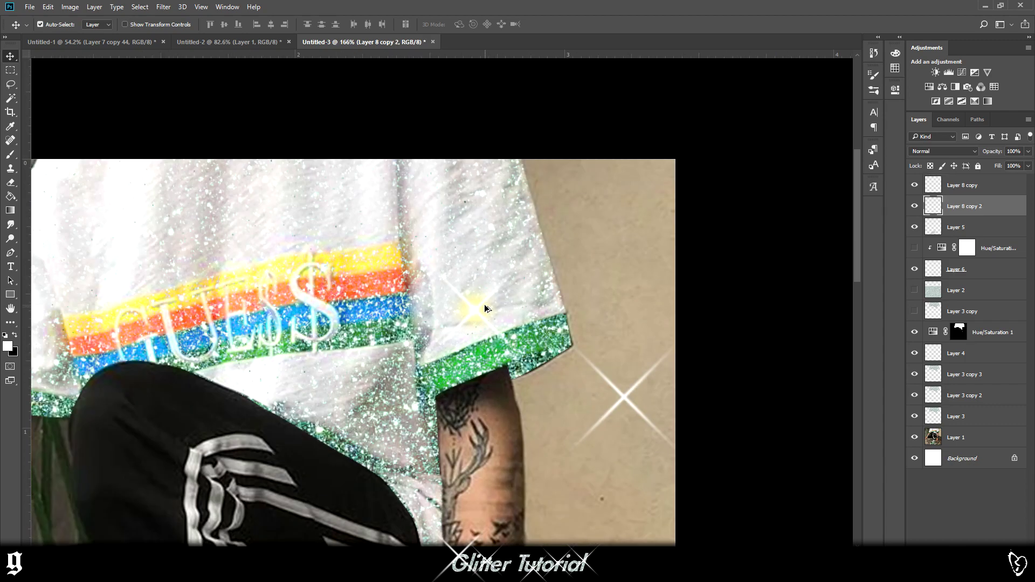
pyautogui.hotkey('ctrl', 't')
pyautogui.moveTo(546, 236); pyautogui.dragTo(533, 249)
pyautogui.press('Return')
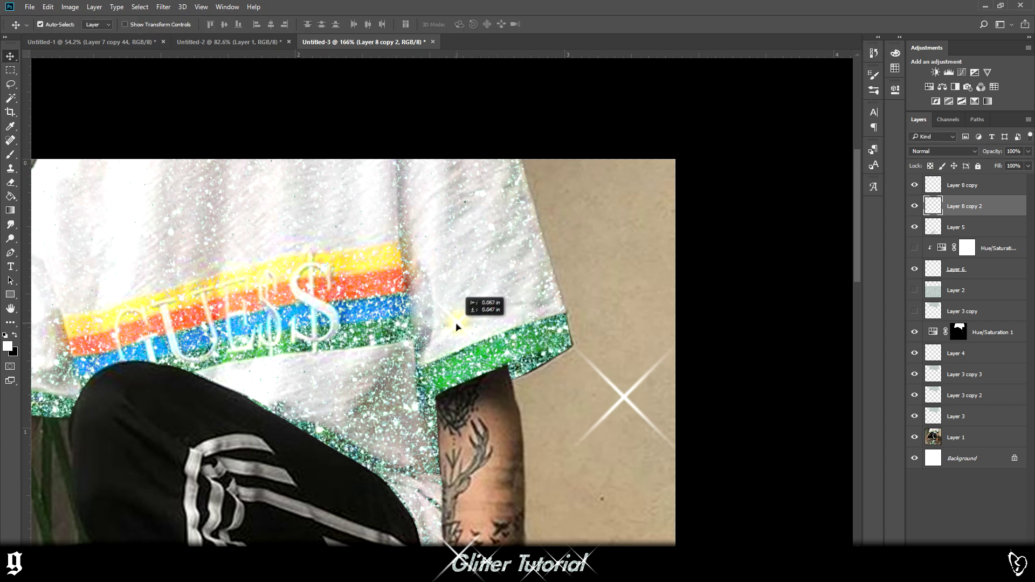
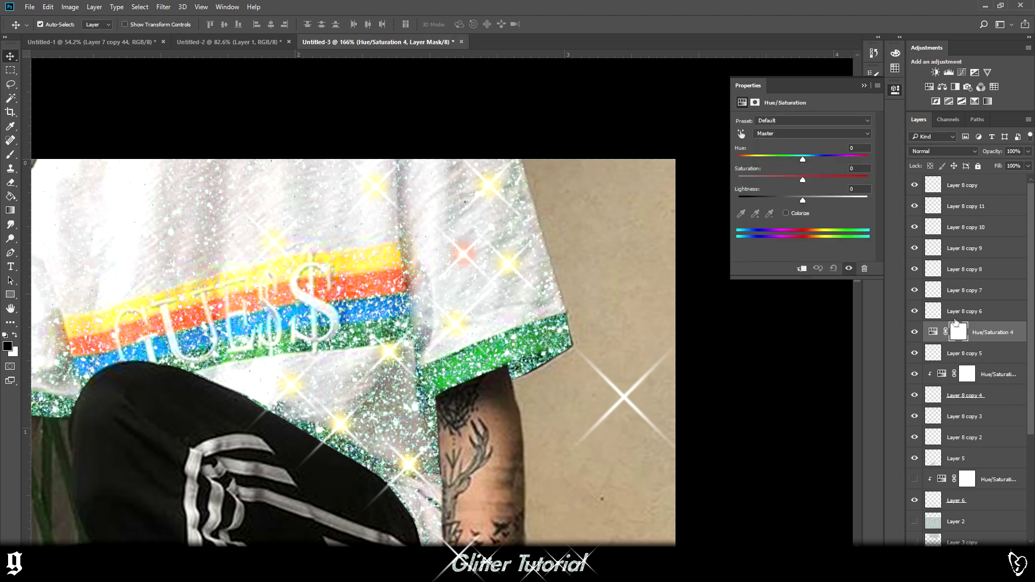
# - Color the sparkle above the sleeve hem cyan and the upper chest sparkle blue (Hue +157) with clipped Hue/Saturation adjustments
pyautogui.click(455, 324)
pyautogui.click(928, 87)
pyautogui.rightClick(982, 438)
pyautogui.click(867, 267)
pyautogui.click(376, 187)
pyautogui.click(929, 86)
pyautogui.rightClick(982, 311)
pyautogui.click(862, 266)
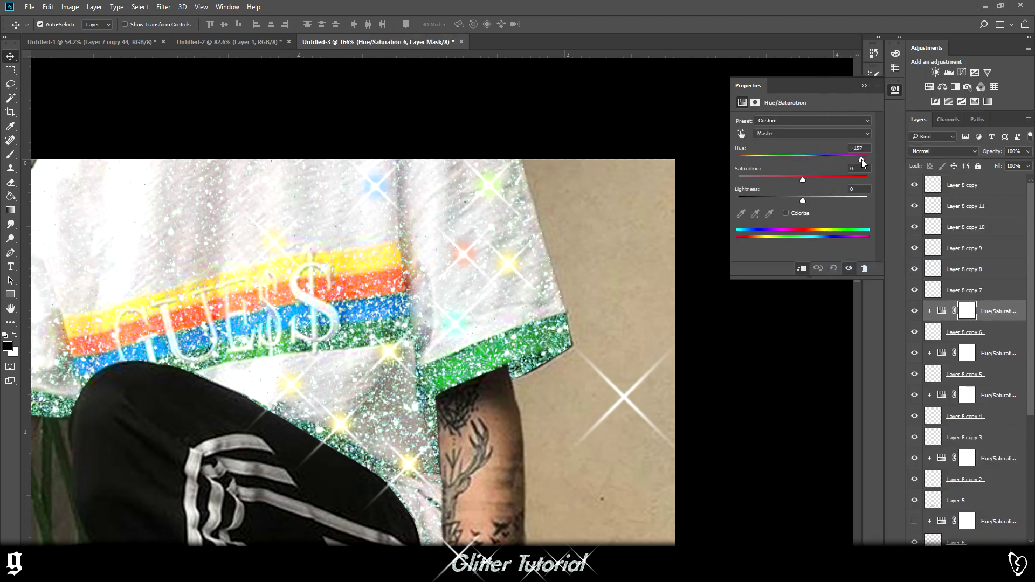
# - Color the sparkle on the yellow stripe orange (Hue -10) and the one below the stripes lime green with clipped Hue/Saturation adjustments
pyautogui.click(274, 242)
pyautogui.click(929, 86)
pyautogui.rightClick(992, 206)
pyautogui.click(873, 266)
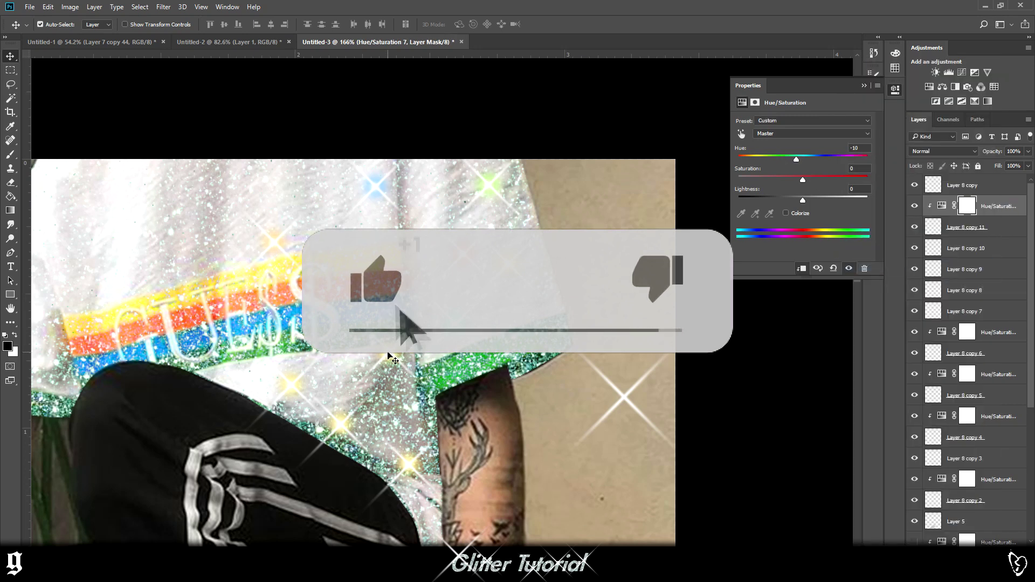
pyautogui.click(389, 351)
pyautogui.click(929, 87)
pyautogui.rightClick(991, 271)
pyautogui.click(868, 267)
# - Color the Layer 8 copy 7 sparkle green and the Layer 8 copy 8 sparkle magenta (Hue -88) with clipped Hue/Saturation adjustments
pyautogui.click(962, 311)
pyautogui.click(929, 87)
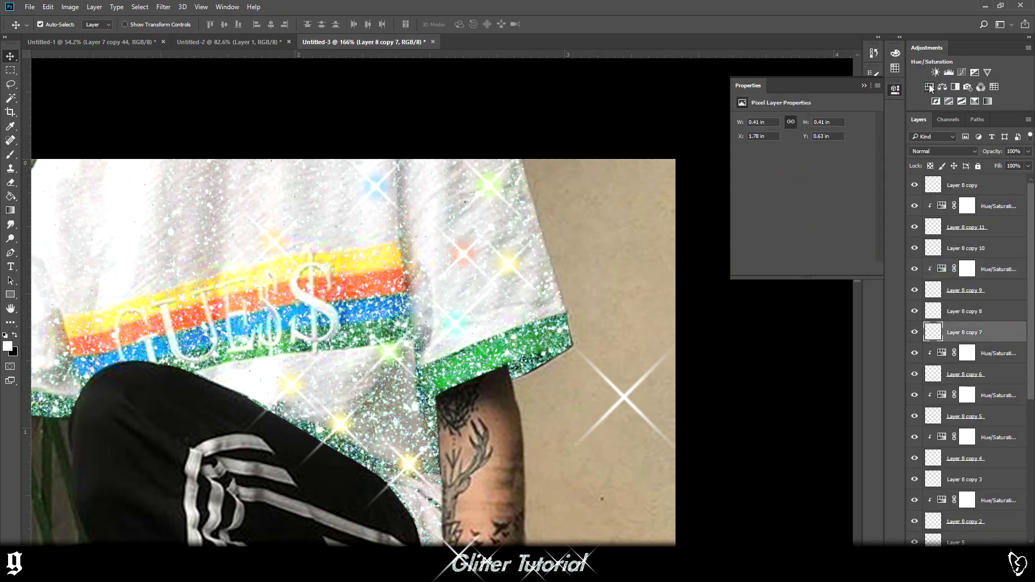
pyautogui.rightClick(997, 332)
pyautogui.click(870, 265)
pyautogui.click(928, 86)
pyautogui.rightClick(997, 311)
pyautogui.click(871, 266)
pyautogui.scroll(-10, 439, 456)
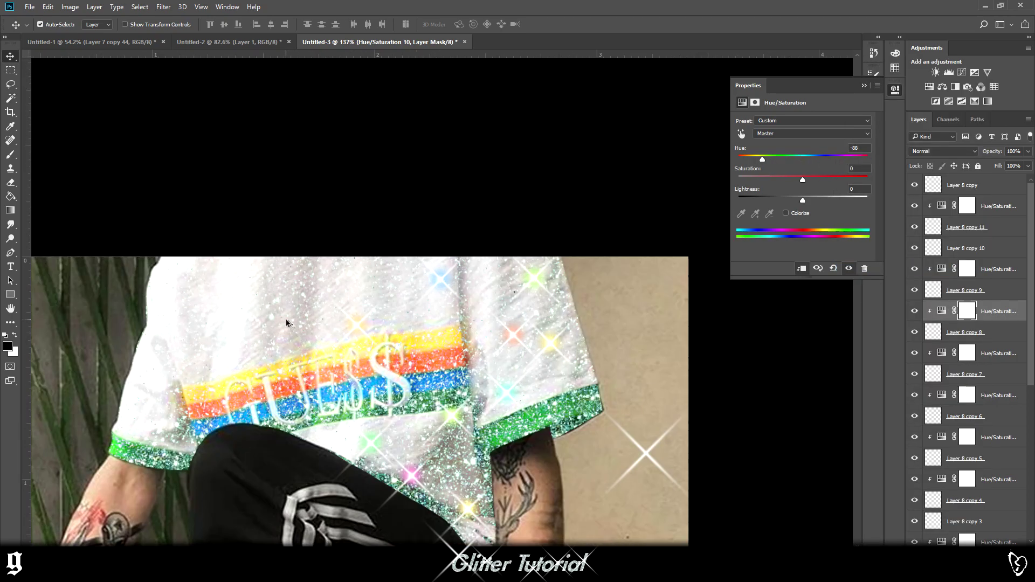
pyautogui.scroll(5, 439, 281)
pyautogui.click(864, 85)
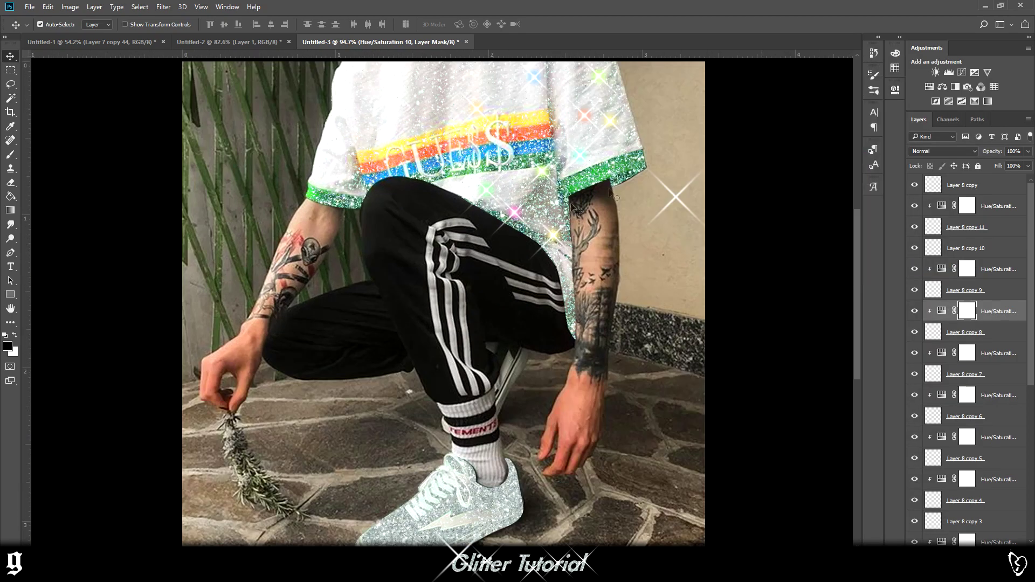
# - Duplicate the lime sparkle below the stripes, shrink the copy, and place it above the letter G on the shirt
pyautogui.scroll(3, 496, 273)
pyautogui.scroll(7, 497, 273)
pyautogui.scroll(2, 598, 331)
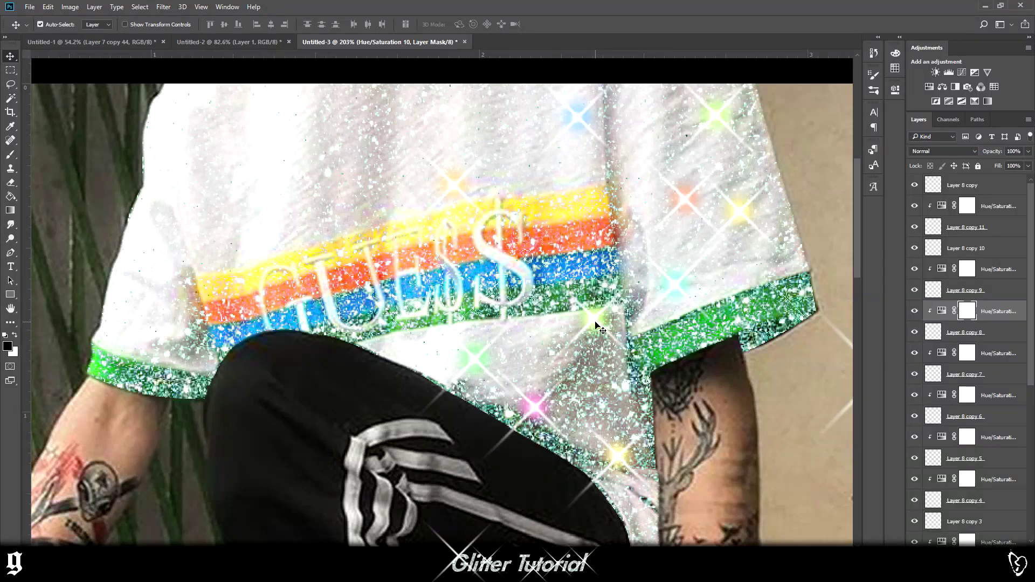
pyautogui.click(595, 322)
pyautogui.hotkey('ctrl', 'j')
pyautogui.moveTo(595, 322); pyautogui.dragTo(315, 208)
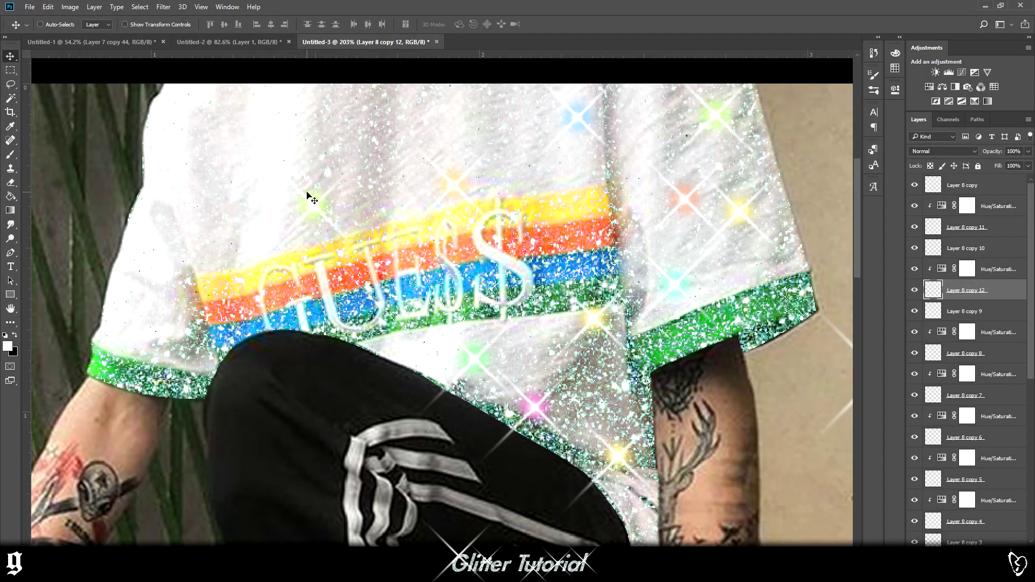
pyautogui.hotkey('ctrl', 't')
pyautogui.moveTo(370, 139); pyautogui.dragTo(360, 157)
pyautogui.moveTo(330, 196); pyautogui.dragTo(271, 228)
pyautogui.press('Return')
# - Duplicate the small sparkle six times and spread the copies over the left chest, left sleeve and green hem
pyautogui.hotkey('ctrl', 'j')
pyautogui.moveTo(256, 237); pyautogui.dragTo(177, 320)
pyautogui.hotkey('ctrl', 'j')
pyautogui.hotkey('ctrl', 'j')
pyautogui.hotkey('ctrl', 'j')
pyautogui.hotkey('ctrl', 'j')
pyautogui.moveTo(178, 321); pyautogui.dragTo(107, 359)
pyautogui.hotkey('ctrl', 'j')
pyautogui.moveTo(106, 359); pyautogui.dragTo(203, 391)
# - Set the hue to -15 in the Hue/Saturation adjustment clipped to the left hem sparkle, Layer 8 copy 18
pyautogui.scroll(-3, 225, 398)
pyautogui.click(929, 86)
pyautogui.hotkey('ctrl', 'z')
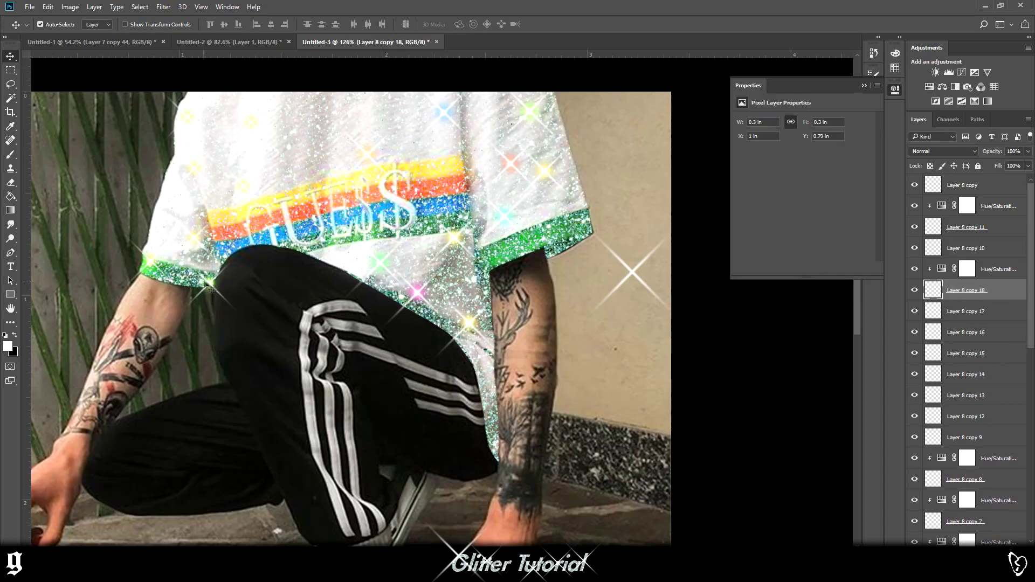
pyautogui.click(943, 273)
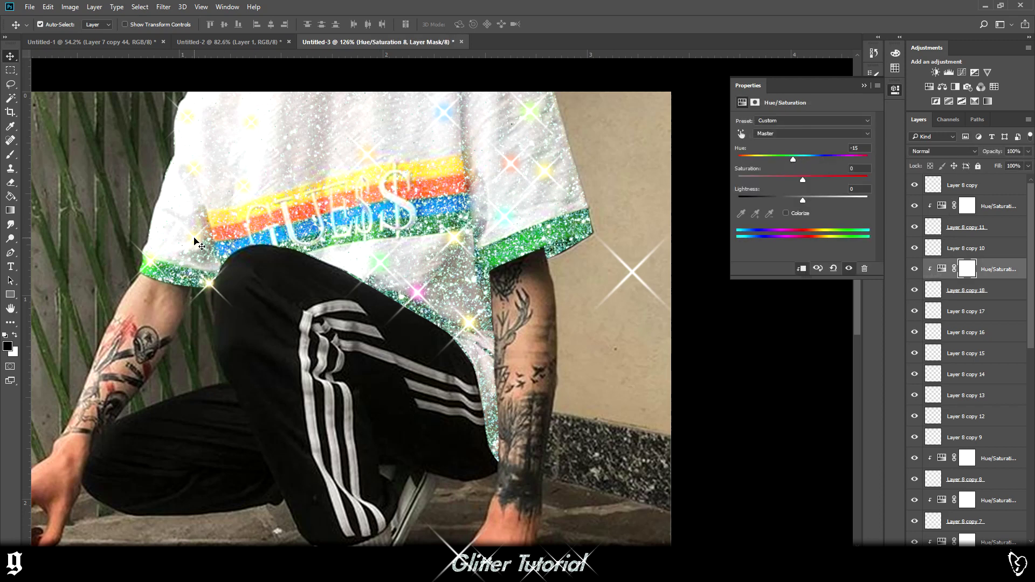
# - Color the sparkle at the stripes' left end pink and recolor the one above it with clipped Hue/Saturation adjustments
pyautogui.click(196, 239)
pyautogui.click(929, 87)
pyautogui.rightClick(993, 331)
pyautogui.click(877, 282)
pyautogui.moveTo(802, 160); pyautogui.dragTo(756, 160)
pyautogui.click(199, 169)
pyautogui.click(929, 87)
pyautogui.rightClick(988, 415)
pyautogui.click(877, 266)
# - Recolor the left chest sparkle and the one above the letter G with their own clipped Hue/Saturation adjustments
pyautogui.click(254, 124)
pyautogui.click(928, 87)
pyautogui.rightClick(984, 374)
pyautogui.click(862, 265)
pyautogui.click(246, 187)
pyautogui.click(929, 86)
pyautogui.rightClick(993, 479)
pyautogui.click(863, 265)
pyautogui.click(864, 85)
pyautogui.scroll(-5, 442, 304)
pyautogui.scroll(3, 472, 476)
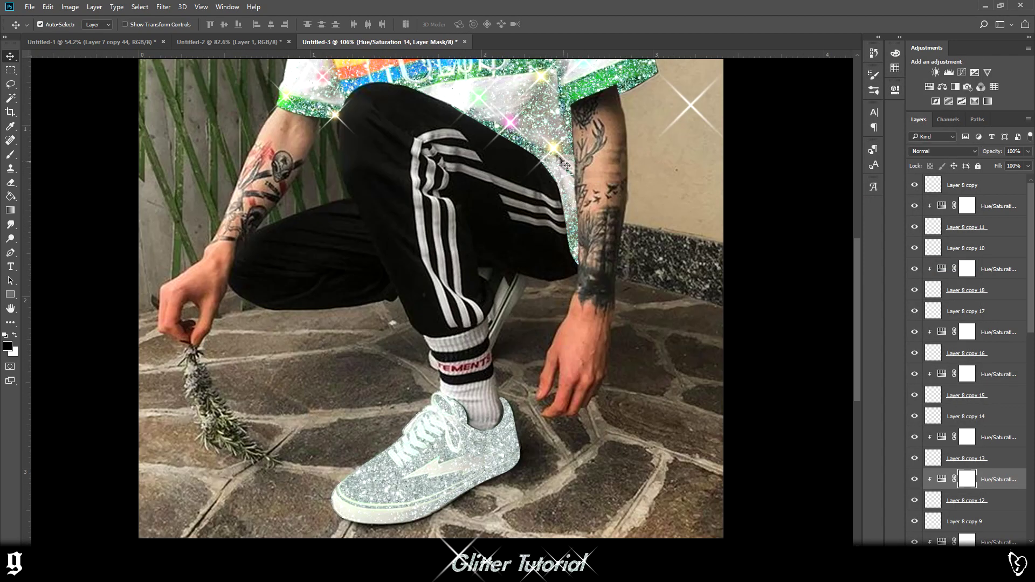
# - Copy the pink, green and a yellow sparkle from the shirt onto the shoe's toe, heel and side
pyautogui.click(512, 124)
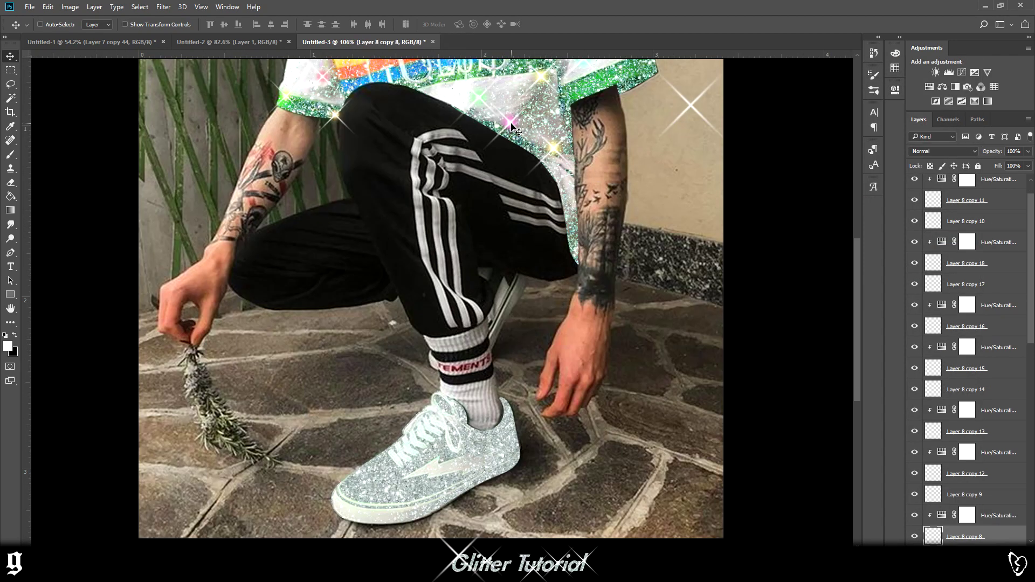
pyautogui.moveTo(512, 125); pyautogui.dragTo(358, 492)
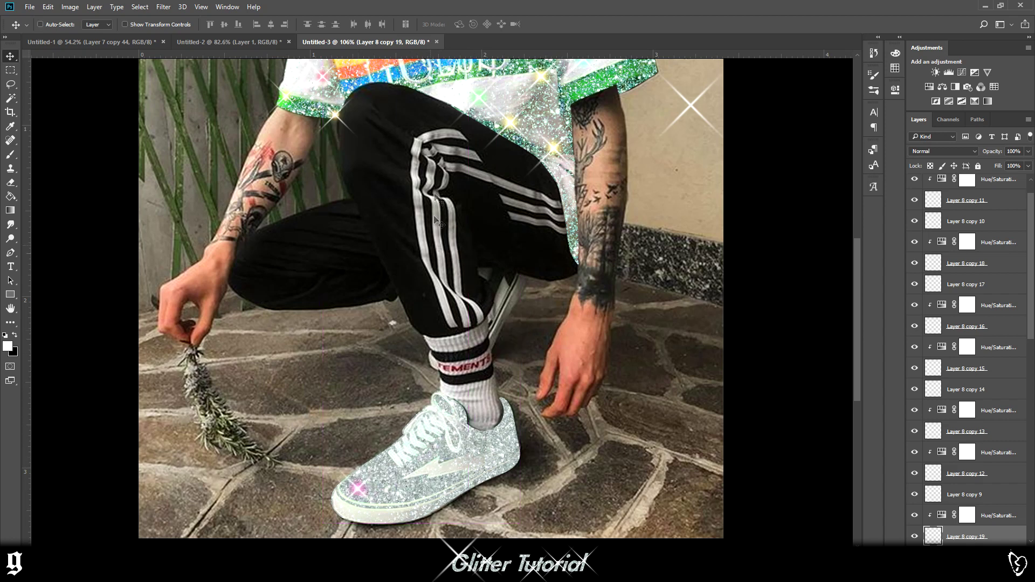
pyautogui.click(479, 101)
pyautogui.moveTo(479, 101); pyautogui.dragTo(503, 449)
pyautogui.scroll(1, 333, 158)
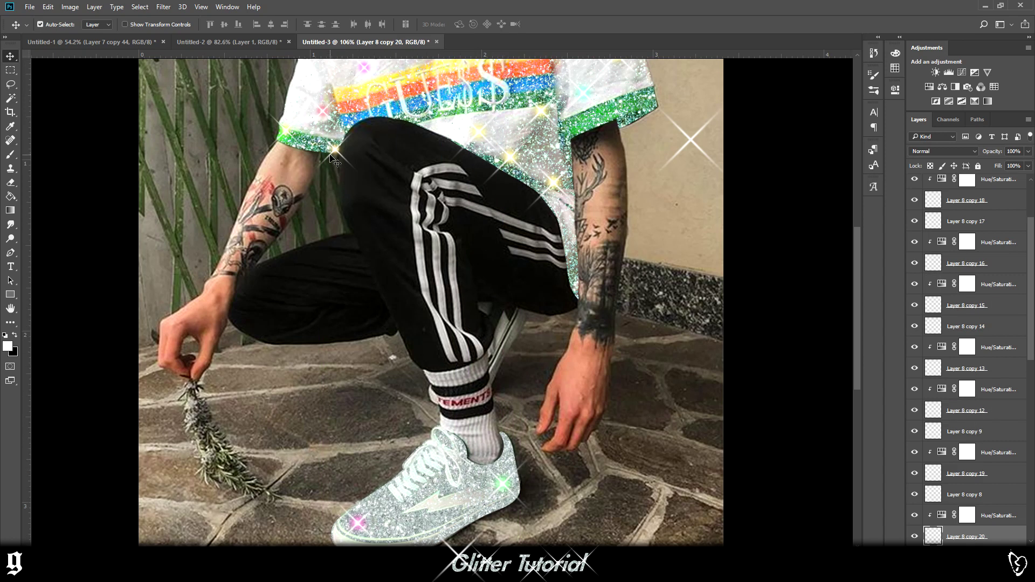
pyautogui.moveTo(336, 154); pyautogui.dragTo(474, 485)
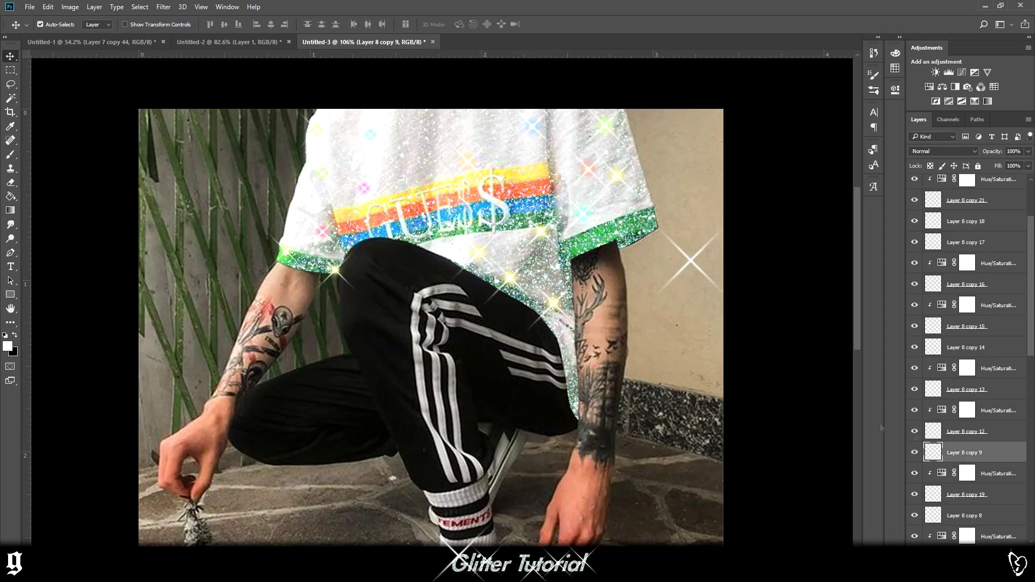
# - Recolor the sparkle Layer 8 copy 9 with a clipped Hue/Saturation adjustment, setting the hue to +117
pyautogui.scroll(-3, 992, 470)
pyautogui.click(931, 88)
pyautogui.rightClick(983, 390)
pyautogui.click(885, 265)
pyautogui.moveTo(802, 160); pyautogui.dragTo(851, 158)
pyautogui.click(971, 263)
pyautogui.click(929, 87)
pyautogui.rightClick(990, 266)
pyautogui.click(887, 266)
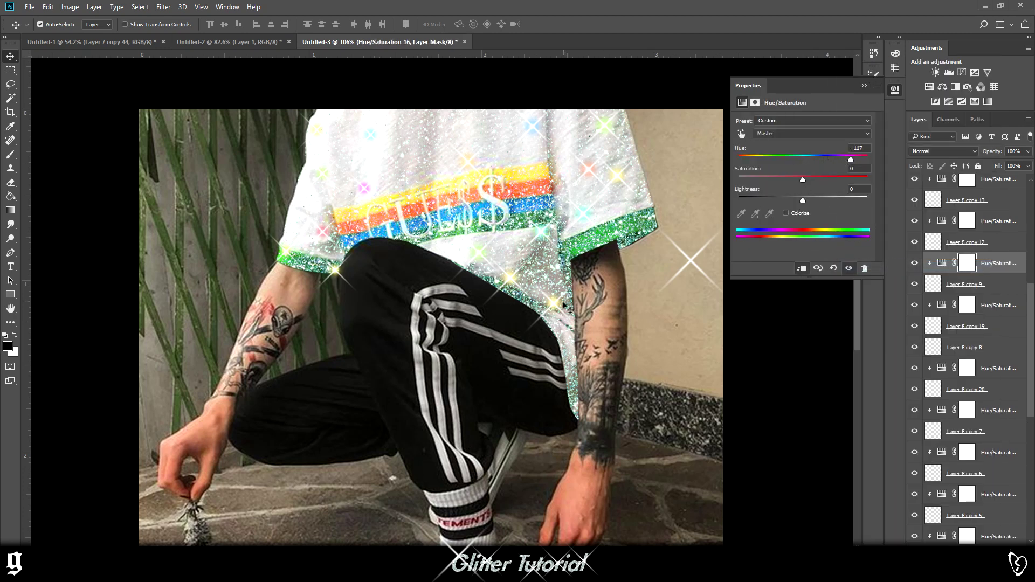
# - Clip a Hue/Saturation adjustment with hue -24 to the sparkle Layer 8 copy 8 on the shirt's lower front
pyautogui.click(512, 284)
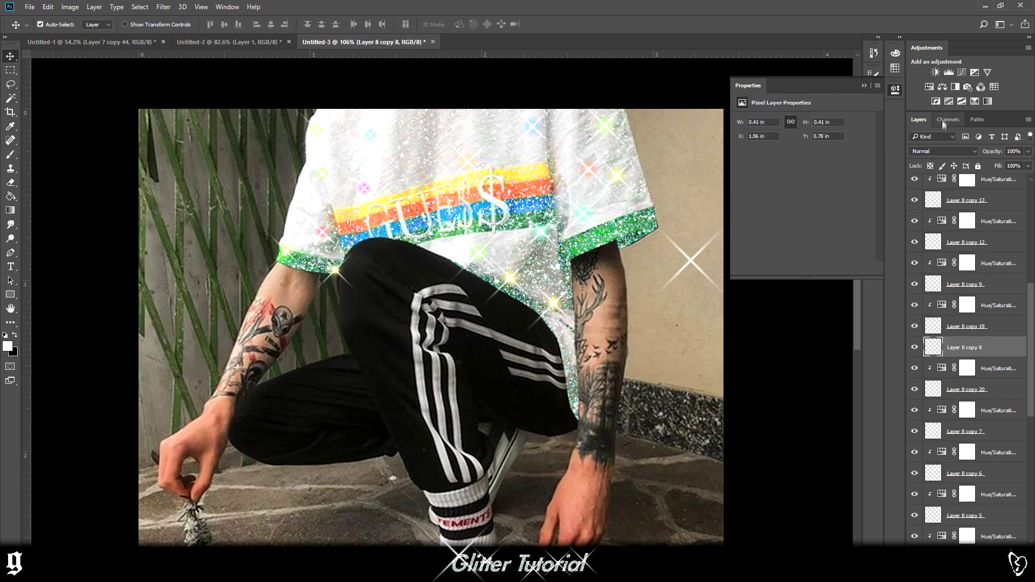
pyautogui.click(929, 87)
pyautogui.rightClick(984, 348)
pyautogui.click(887, 269)
pyautogui.moveTo(820, 155); pyautogui.dragTo(787, 157)
# - Duplicate the yellow sparkle onto the shoe, with one copy at the collar and two on the lightning bolt
pyautogui.scroll(-2, 497, 434)
pyautogui.scroll(-3, 495, 431)
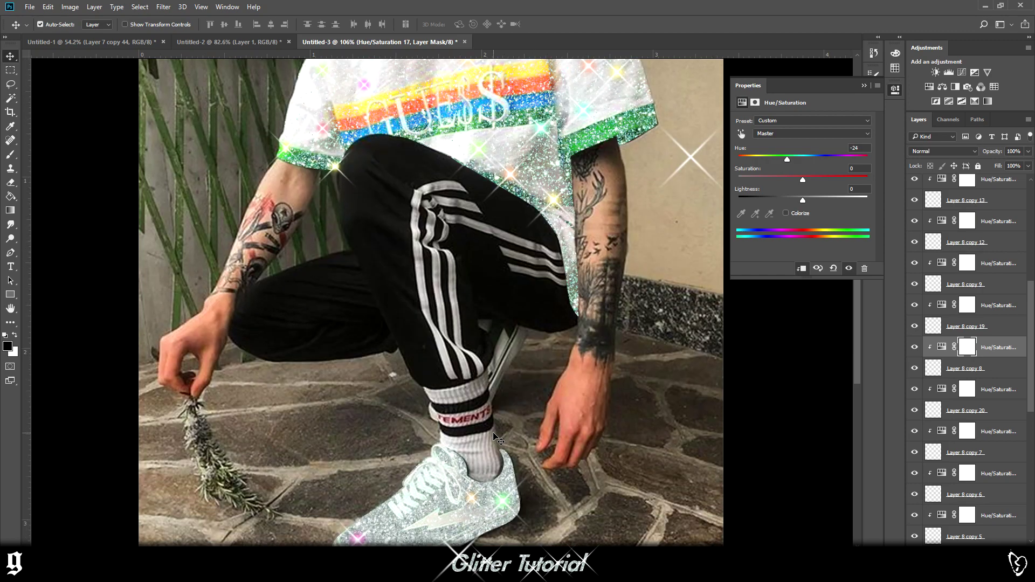
pyautogui.moveTo(339, 98); pyautogui.dragTo(448, 443)
pyautogui.moveTo(448, 443); pyautogui.dragTo(436, 458)
# - Turn the two sparkles on the shoe's lightning bolt white with clipped Hue/Saturation adjustments at saturation -100
pyautogui.click(929, 86)
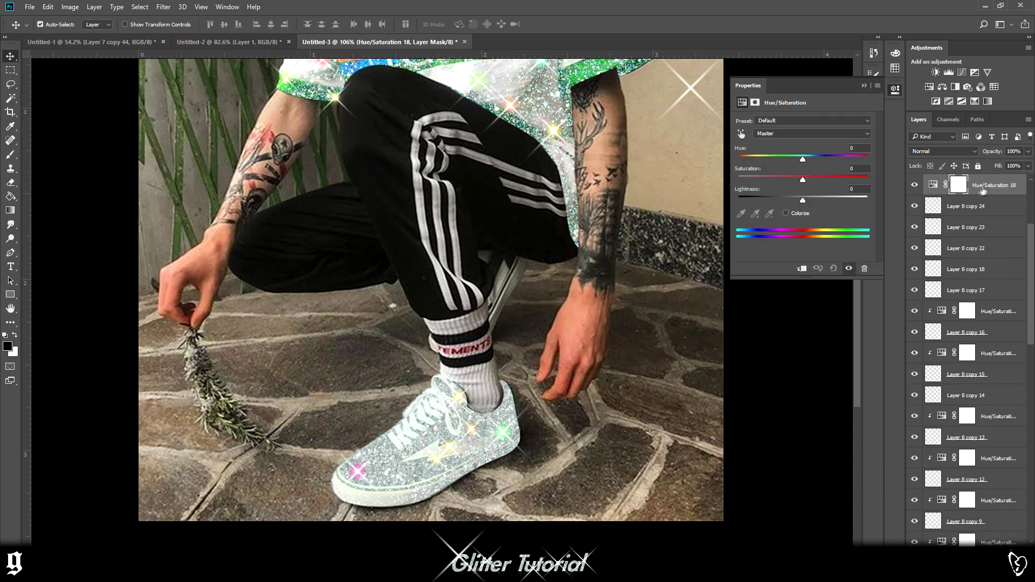
pyautogui.rightClick(987, 191)
pyautogui.click(884, 274)
pyautogui.moveTo(798, 180); pyautogui.dragTo(704, 180)
pyautogui.click(974, 227)
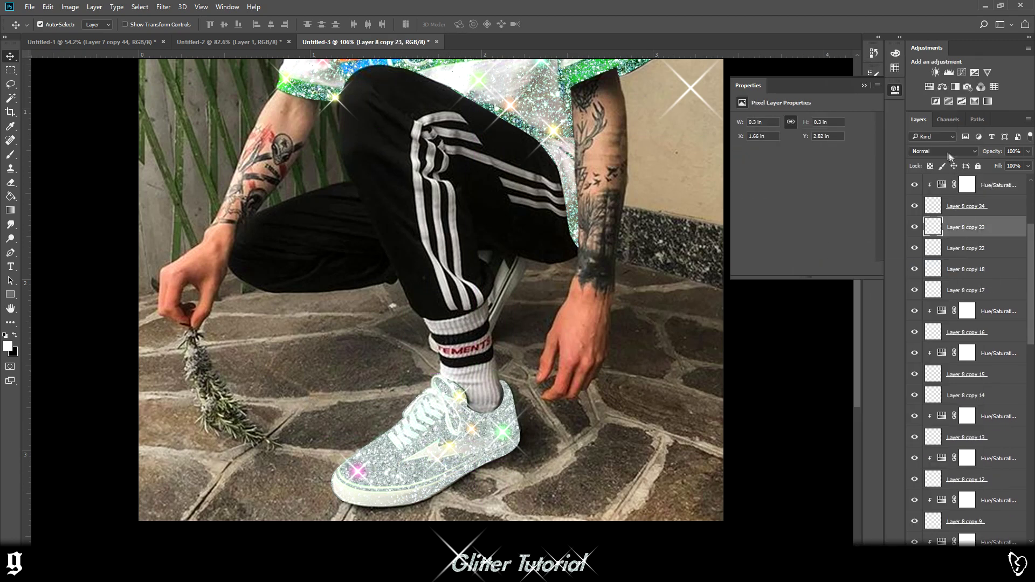
pyautogui.click(929, 87)
pyautogui.rightClick(990, 228)
pyautogui.click(881, 268)
pyautogui.moveTo(775, 181); pyautogui.dragTo(728, 181)
pyautogui.scroll(5, 439, 476)
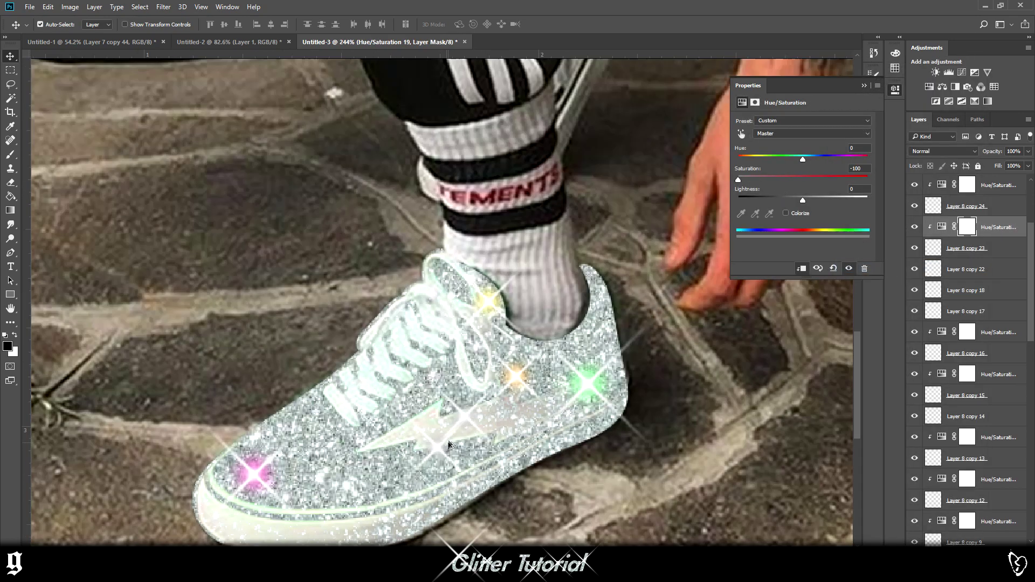
pyautogui.scroll(-4, 468, 446)
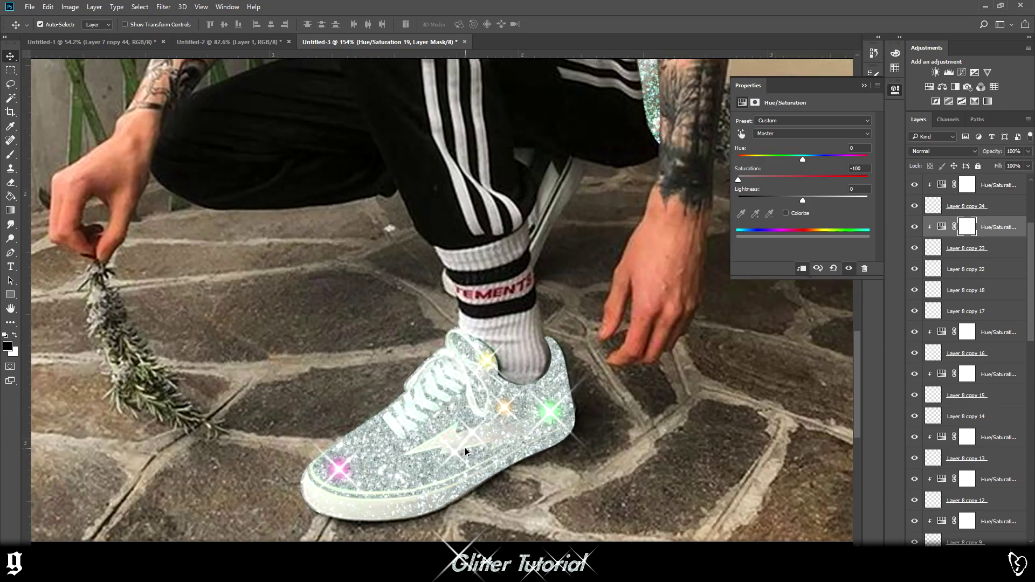
# - Turn the orange sparkle on the shoe's side white with a clipped Hue/Saturation adjustment and merge the adjustment into it
pyautogui.click(507, 412)
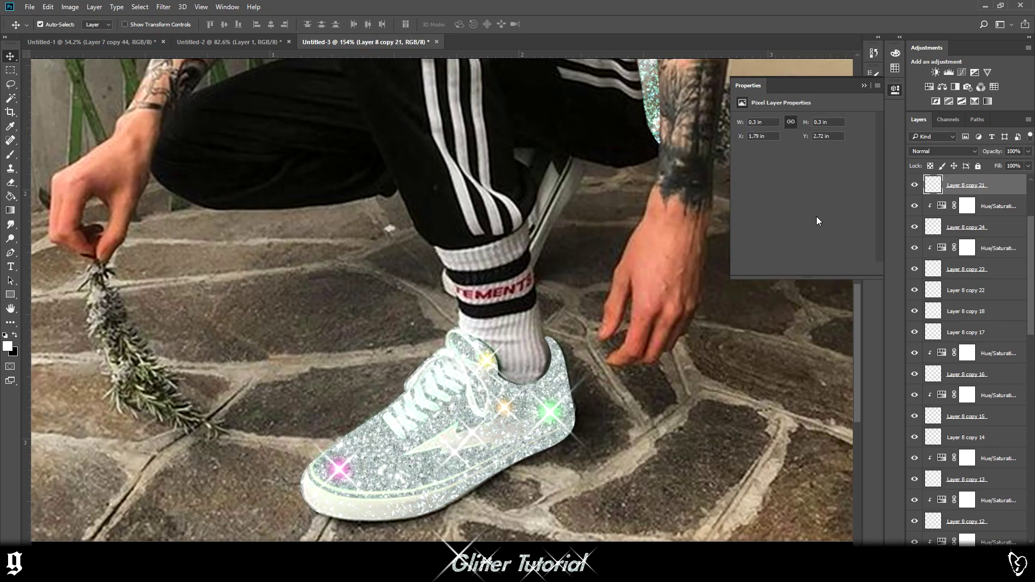
pyautogui.click(929, 86)
pyautogui.rightClick(992, 185)
pyautogui.click(878, 242)
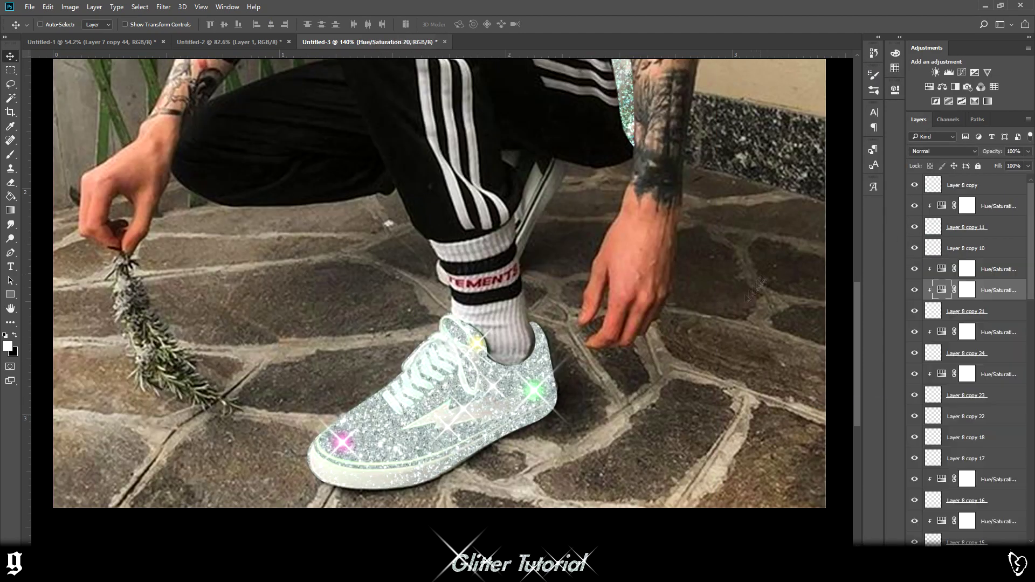
pyautogui.rightClick(913, 311)
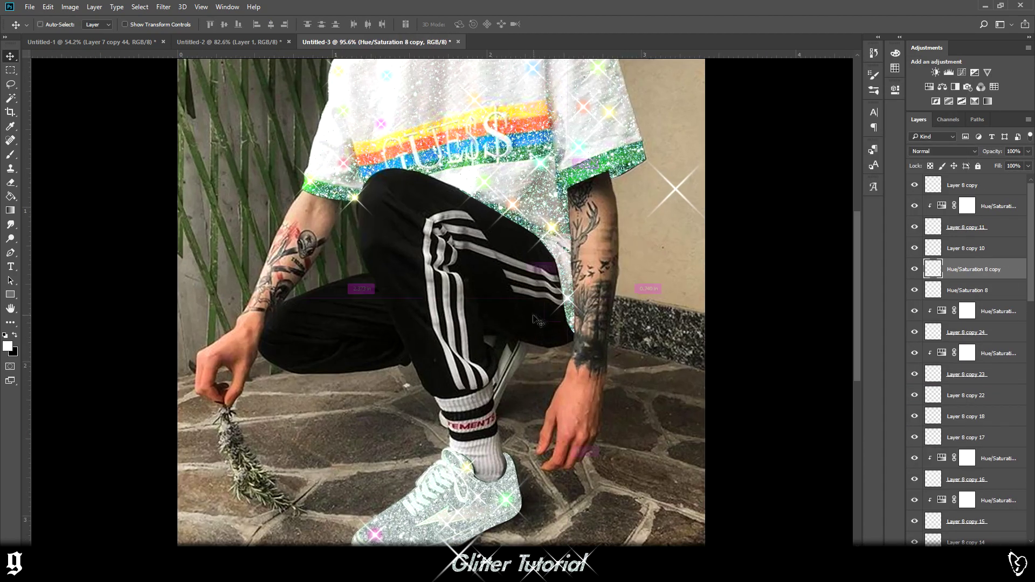
# - Scatter copies of the merged white sparkle over the shirt's body and sleeves
pyautogui.keyDown('alt'); pyautogui.moveTo(533, 315); pyautogui.dragTo(400, 145); pyautogui.keyUp('alt')
pyautogui.keyDown('alt'); pyautogui.moveTo(401, 143); pyautogui.dragTo(488, 120); pyautogui.keyUp('alt')
pyautogui.keyDown('alt'); pyautogui.moveTo(490, 118); pyautogui.dragTo(430, 81); pyautogui.keyUp('alt')
pyautogui.keyDown('alt'); pyautogui.moveTo(430, 80); pyautogui.dragTo(353, 94); pyautogui.keyUp('alt')
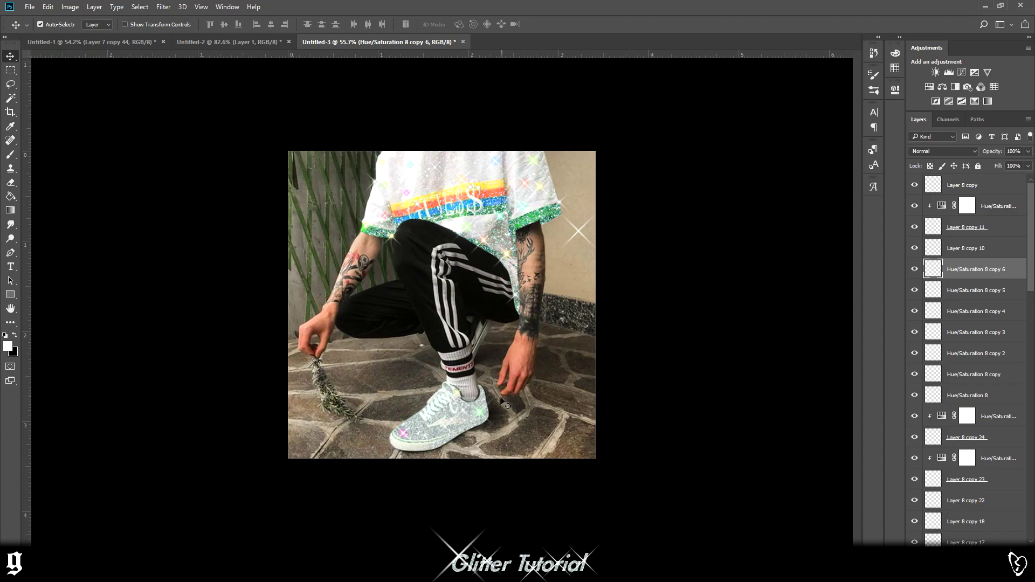
# - Trace the rear shoe behind the ankle with the Pen tool and convert the path to a selection
pyautogui.scroll(8, 400, 337)
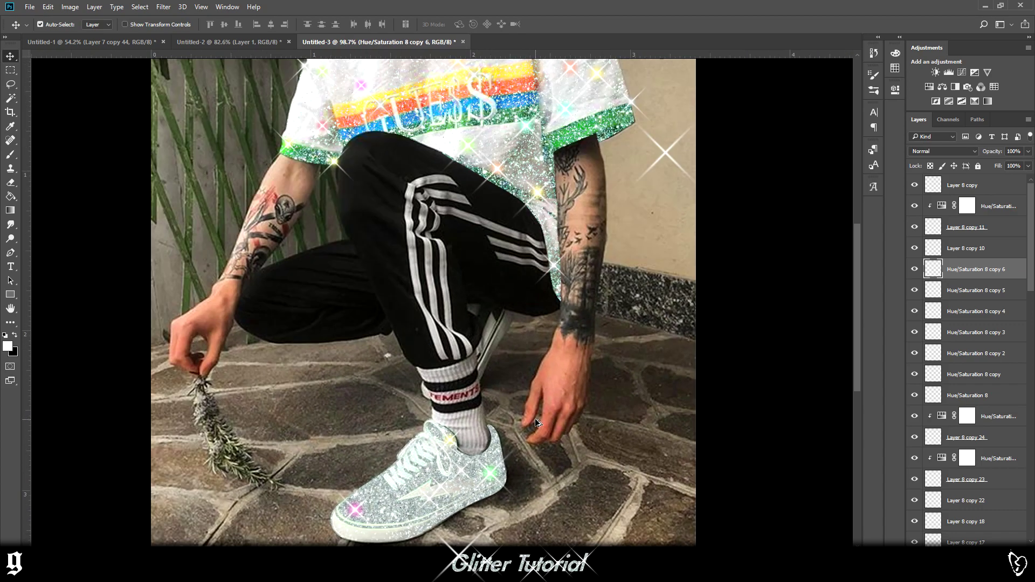
pyautogui.scroll(3, 509, 483)
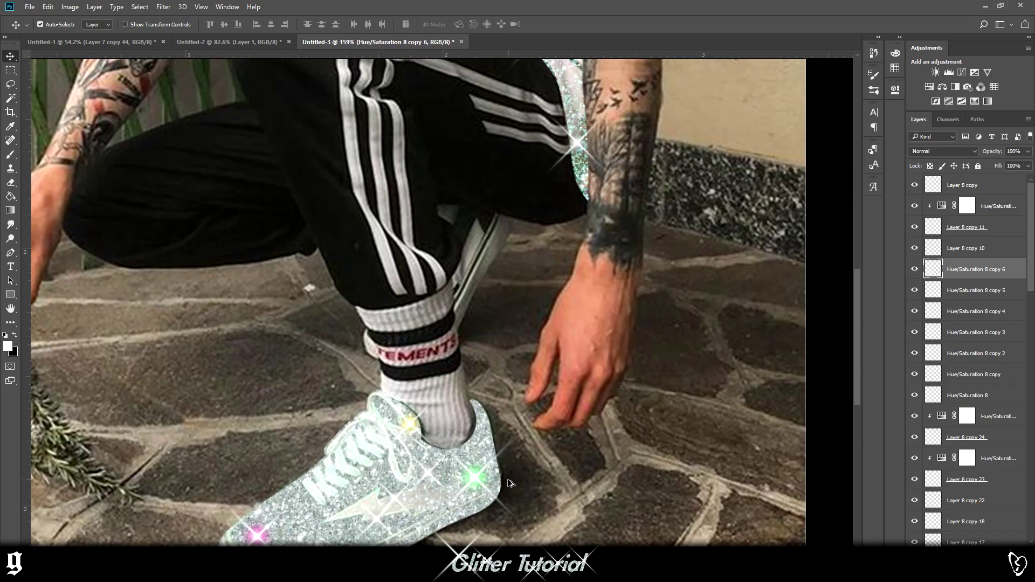
pyautogui.scroll(2, 515, 498)
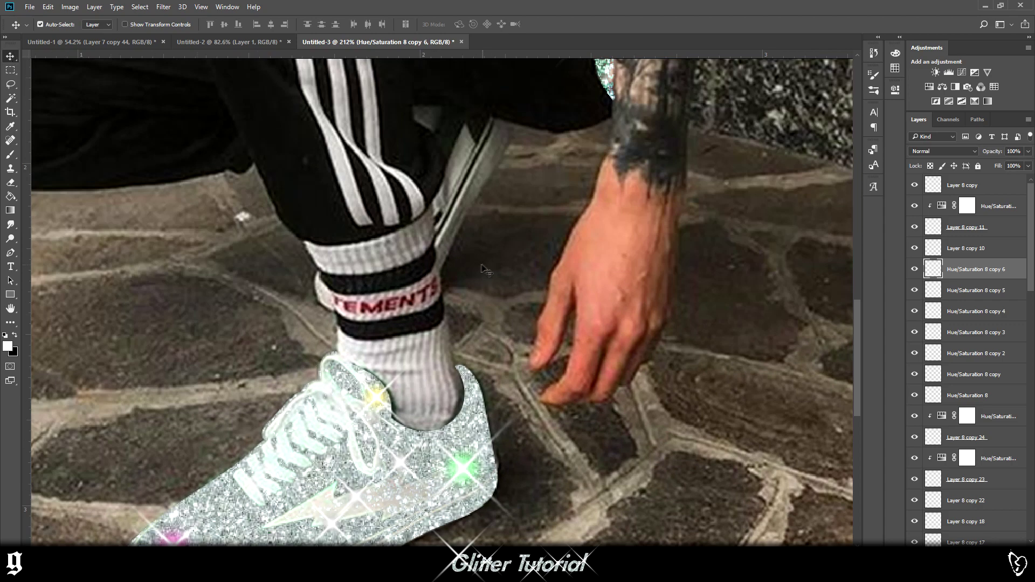
pyautogui.scroll(-10, 971, 350)
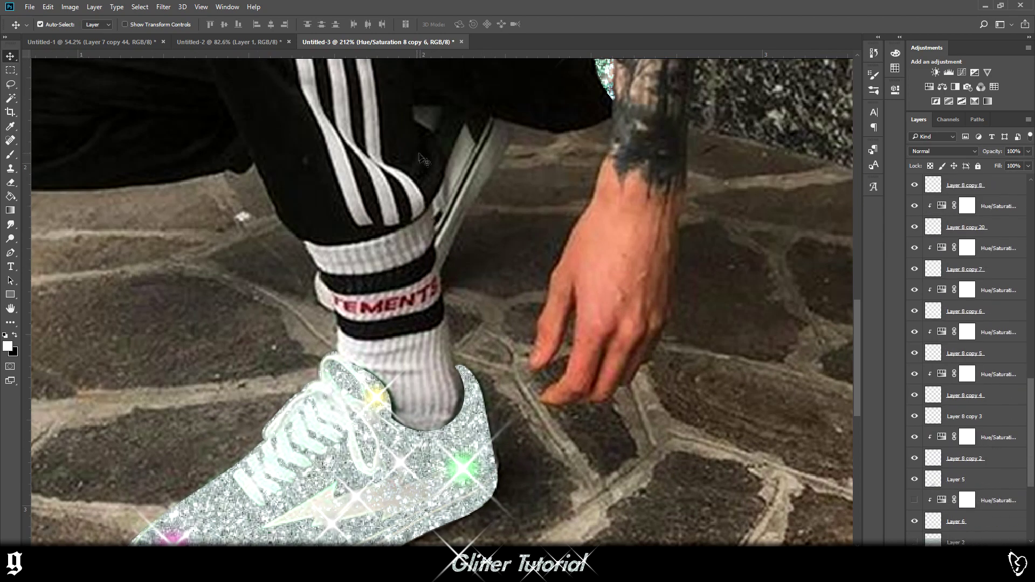
pyautogui.scroll(-3, 447, 141)
pyautogui.scroll(-5, 986, 438)
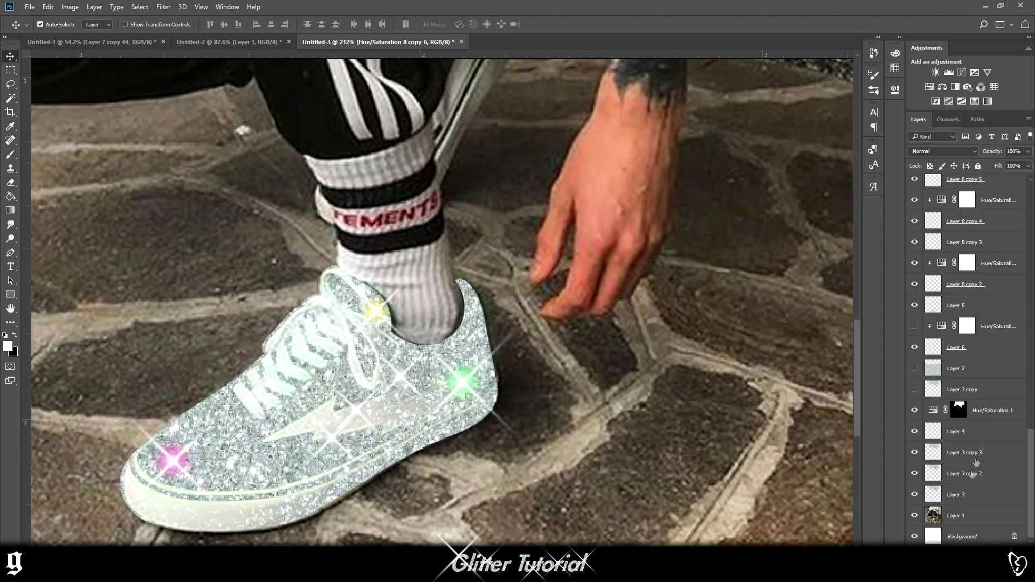
pyautogui.click(916, 368)
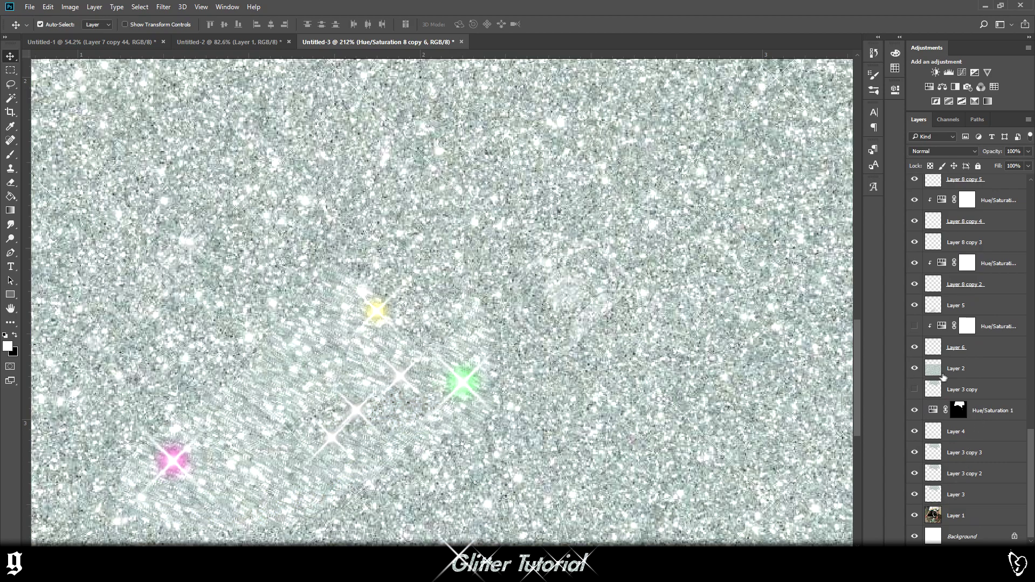
pyautogui.click(915, 369)
pyautogui.scroll(3, 160, 286)
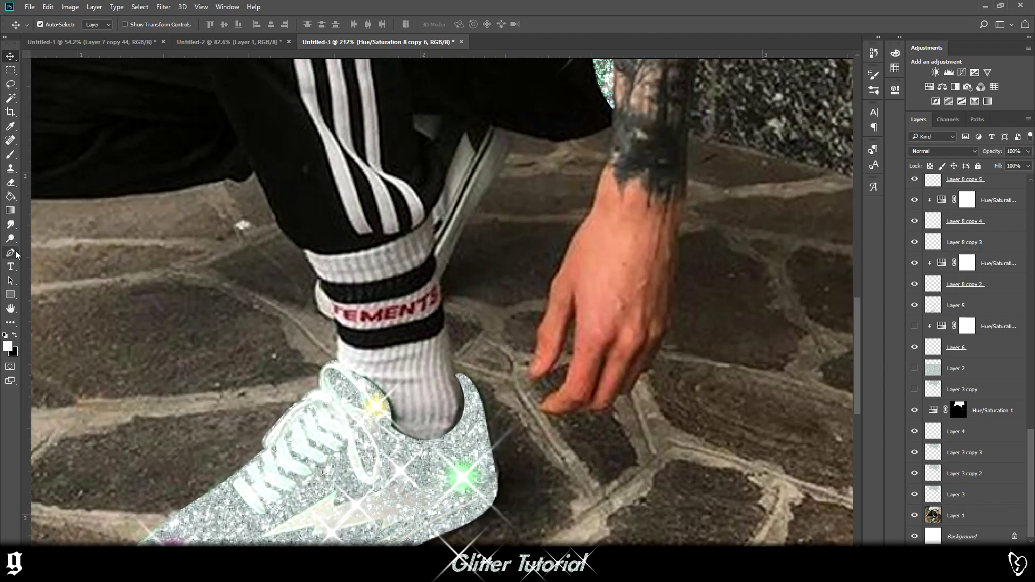
pyautogui.click(16, 253)
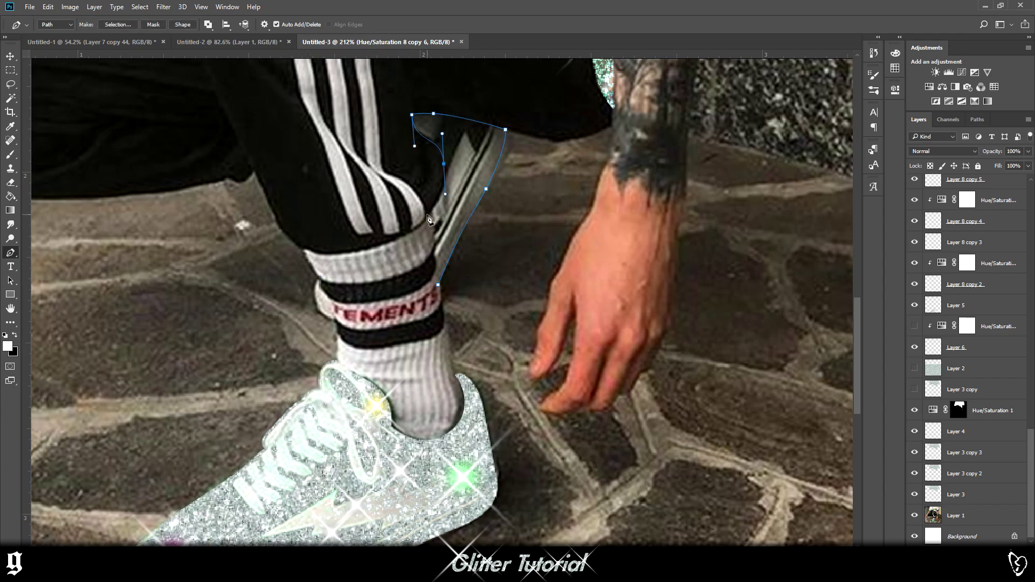
pyautogui.click(439, 286)
pyautogui.hotkey('ctrl', 'Return')
# - Copy the selected rear-shoe area of the glitter texture, Layer 2, to a new layer and keep Layer 2 hidden
pyautogui.click(914, 368)
pyautogui.hotkey('ctrl', 'c')
pyautogui.click(499, 216)
pyautogui.click(956, 368)
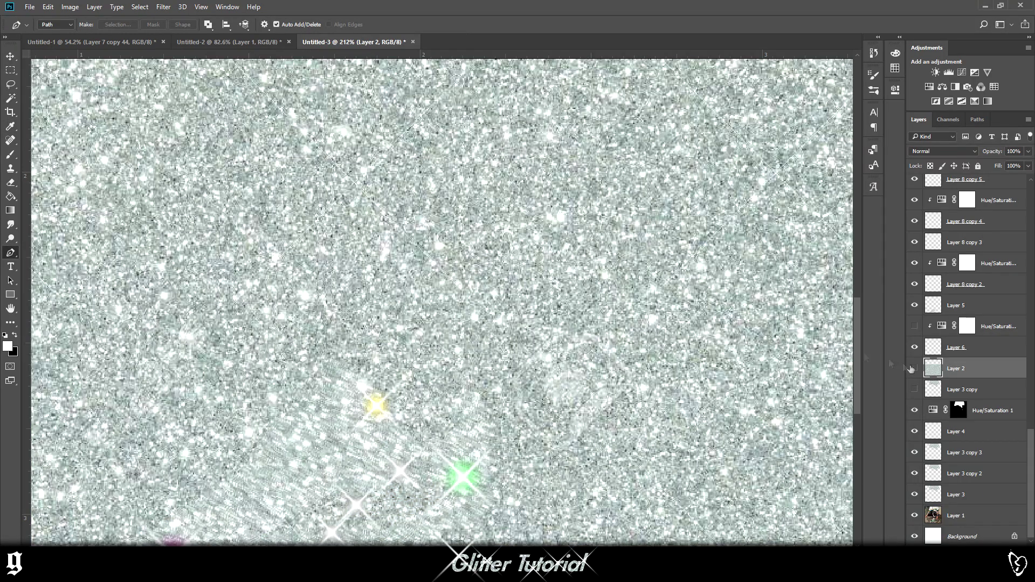
pyautogui.click(914, 368)
pyautogui.hotkey('ctrl', 'j')
# - Blend the rear shoe's glitter layer in Overlay mode at 100% opacity and clip a Hue/Saturation adjustment to it
pyautogui.moveTo(472, 137); pyautogui.dragTo(459, 142)
pyautogui.click(1028, 151)
pyautogui.moveTo(1028, 165); pyautogui.dragTo(992, 165)
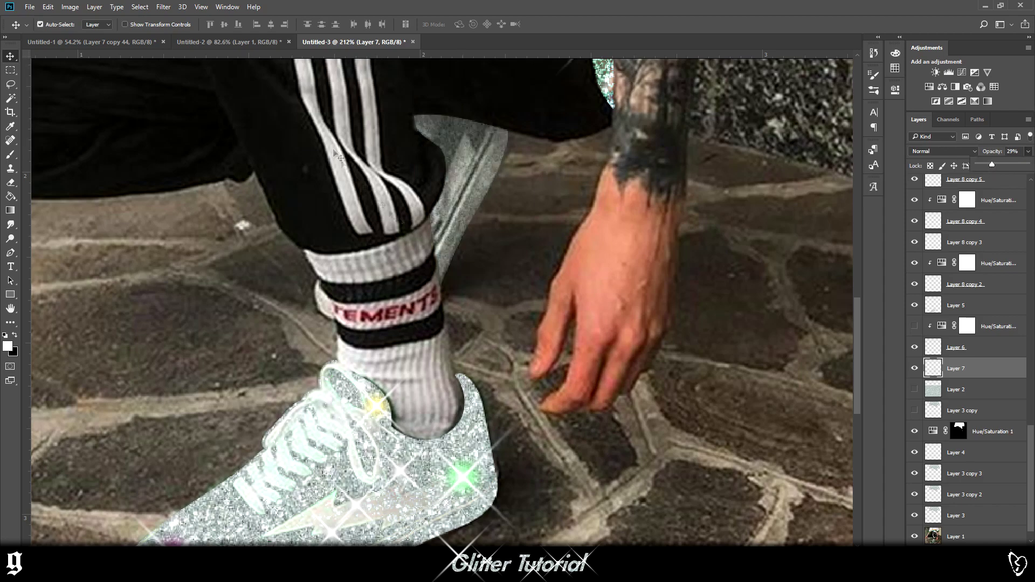
pyautogui.scroll(-2, 577, 361)
pyautogui.scroll(3, 488, 362)
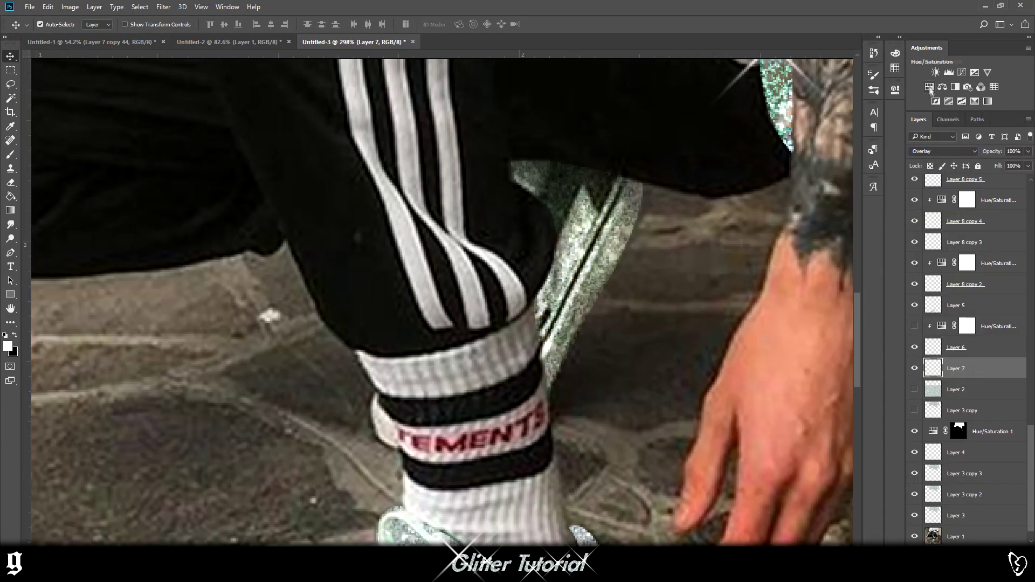
pyautogui.click(929, 86)
pyautogui.rightClick(977, 368)
pyautogui.click(849, 266)
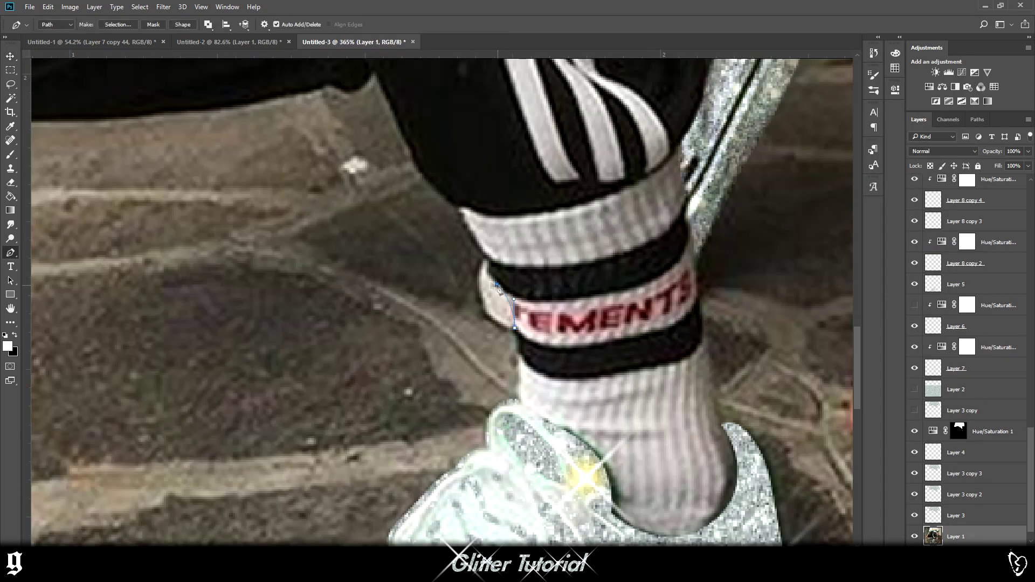
# - Outline the small piece of rear shoe beside the sock's lettering and cover it with glitter on a new layer
pyautogui.rightClick(565, 299)
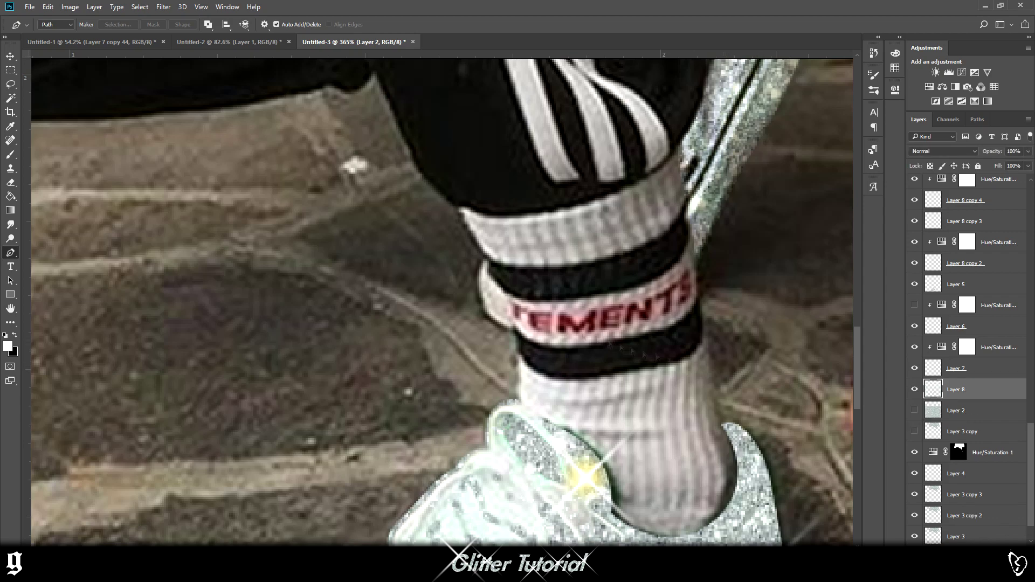
pyautogui.moveTo(445, 292); pyautogui.dragTo(499, 299)
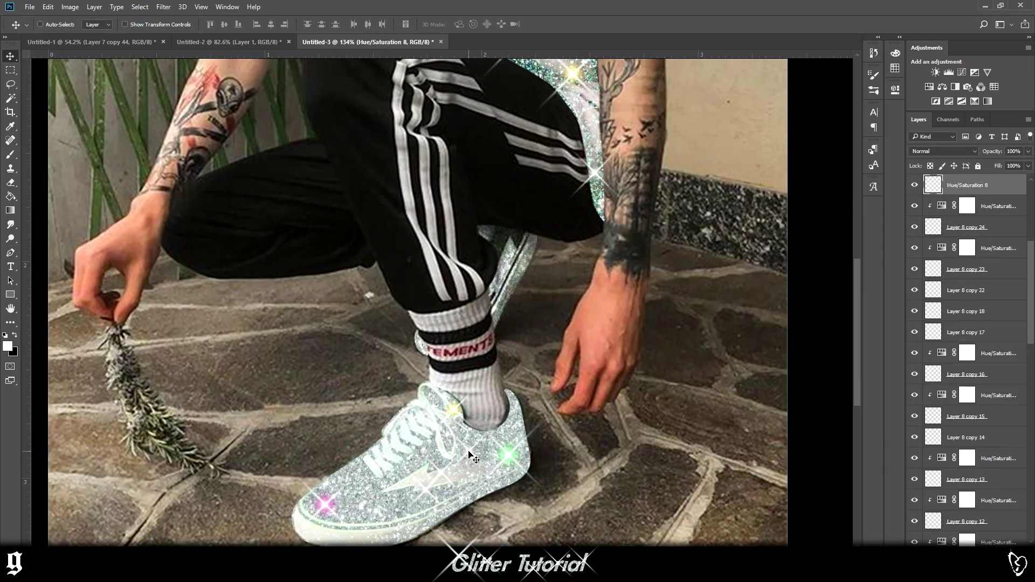
# - Copy a white sparkle from the shoe to the glittered piece beside the sock and scale it to about 62%
pyautogui.moveTo(469, 455); pyautogui.dragTo(431, 337)
pyautogui.hotkey('ctrl', 't')
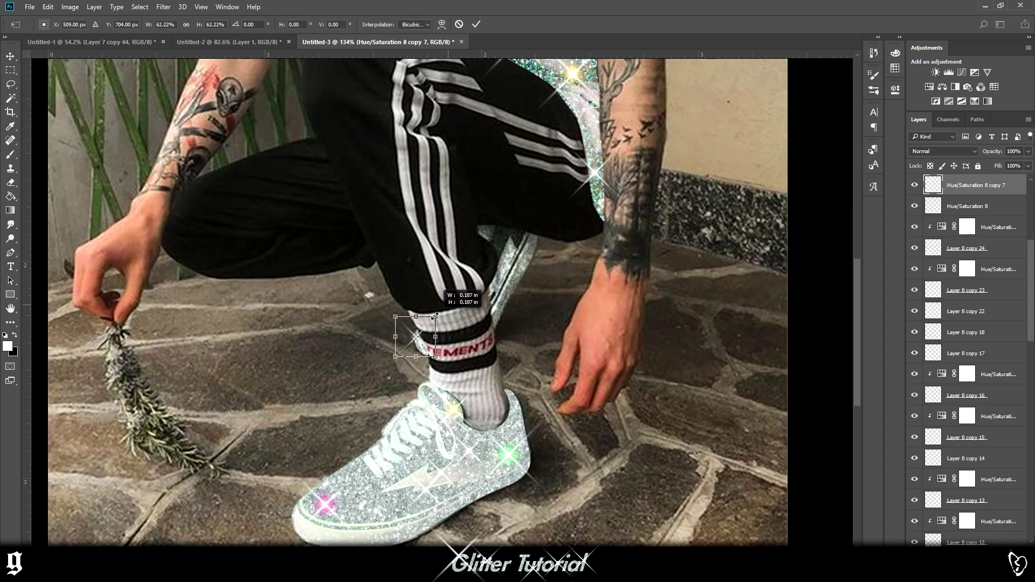
pyautogui.press('Return')
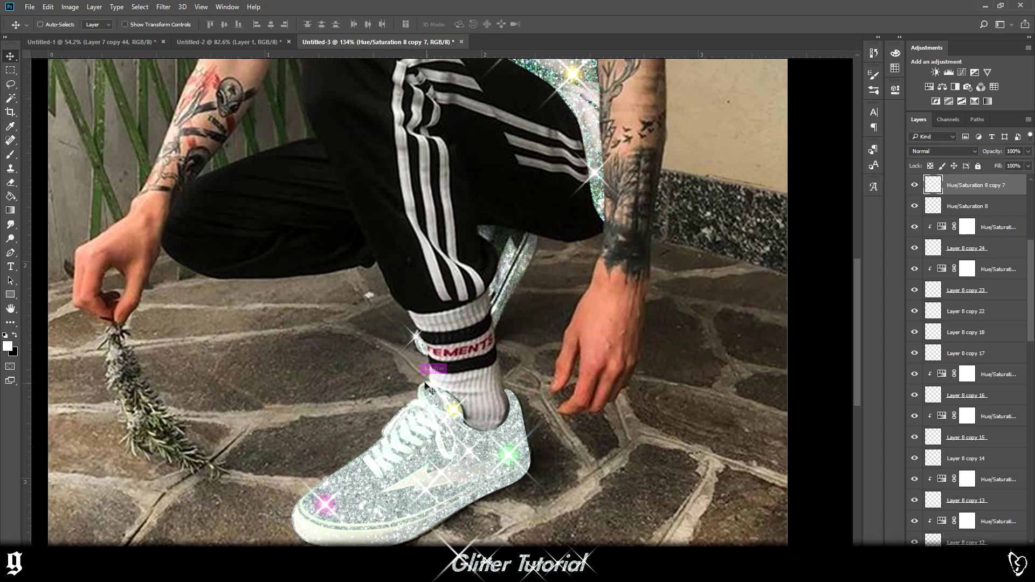
# - Duplicate the small white sparkle twice and place both copies on the rear shoe
pyautogui.hotkey('ctrl', 'j')
pyautogui.moveTo(415, 337); pyautogui.dragTo(513, 271)
pyautogui.hotkey('ctrl', 'j')
pyautogui.moveTo(513, 271); pyautogui.dragTo(510, 239)
# - Examine the finished glitter and sparkles on the shirt and shoes up close and as a whole
pyautogui.scroll(-6, 561, 323)
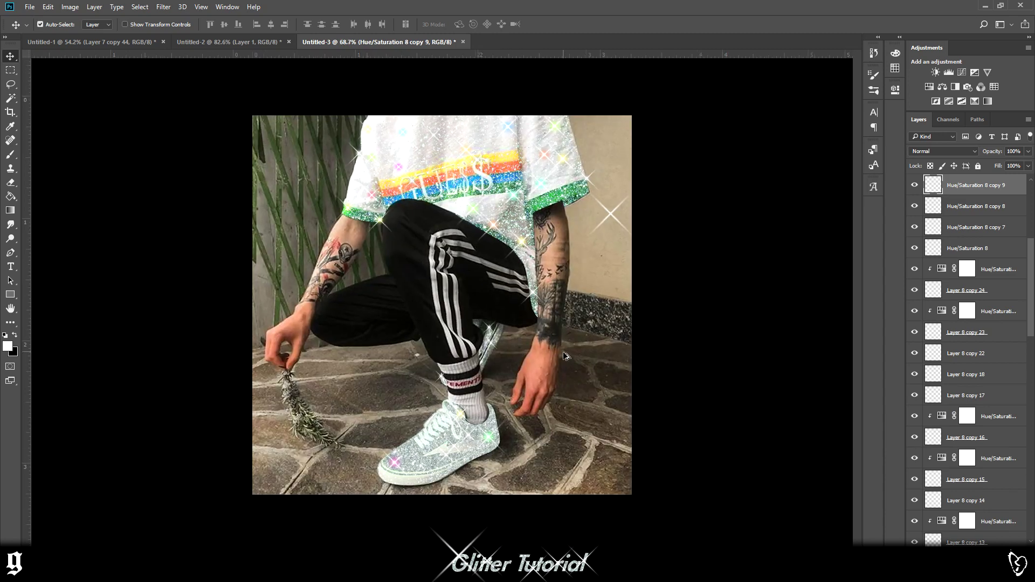
pyautogui.scroll(2, 574, 392)
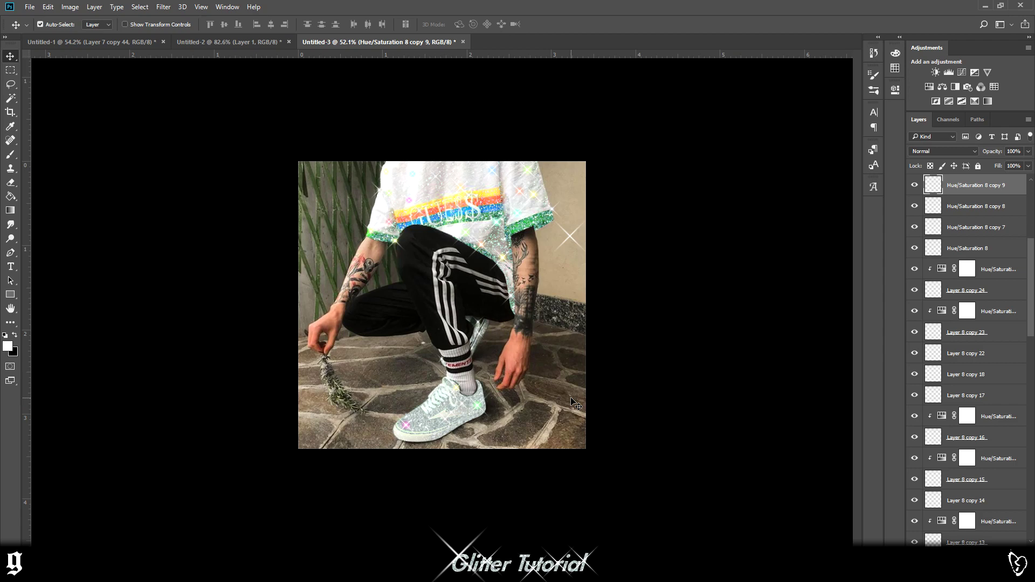
pyautogui.scroll(5, 565, 398)
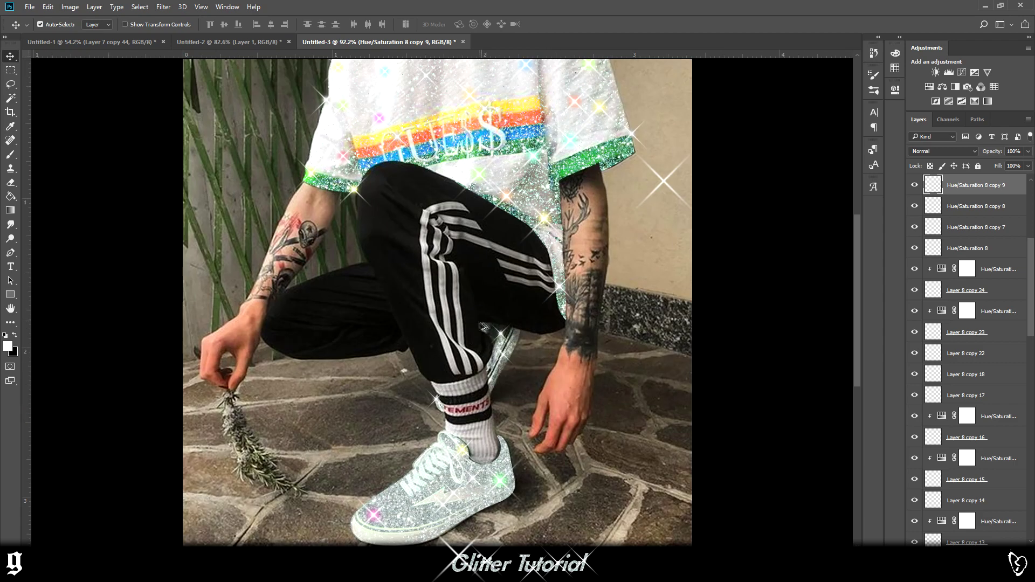
pyautogui.scroll(-7, 548, 353)
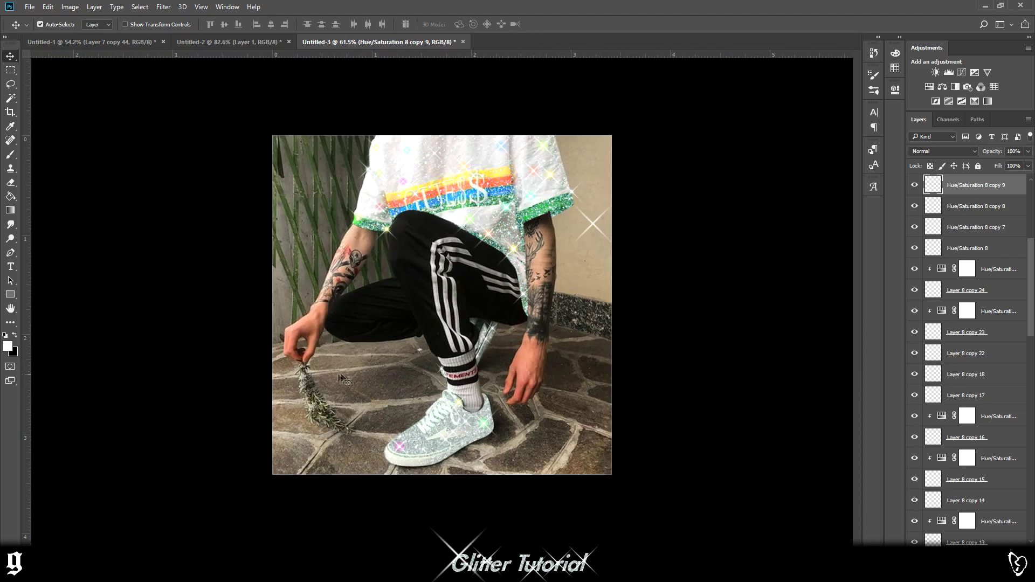
pyautogui.scroll(3, 331, 375)
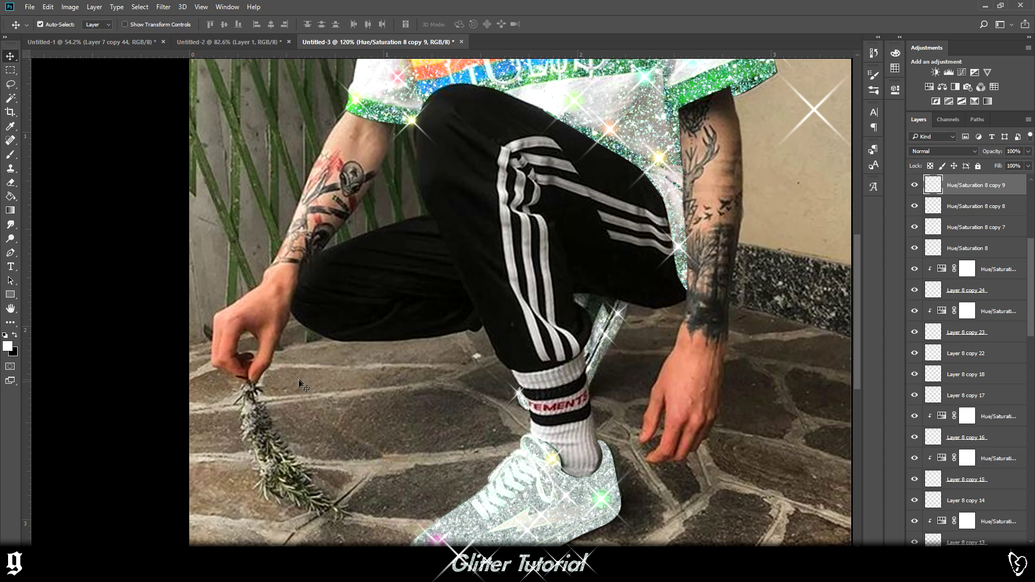
pyautogui.scroll(-3, 304, 385)
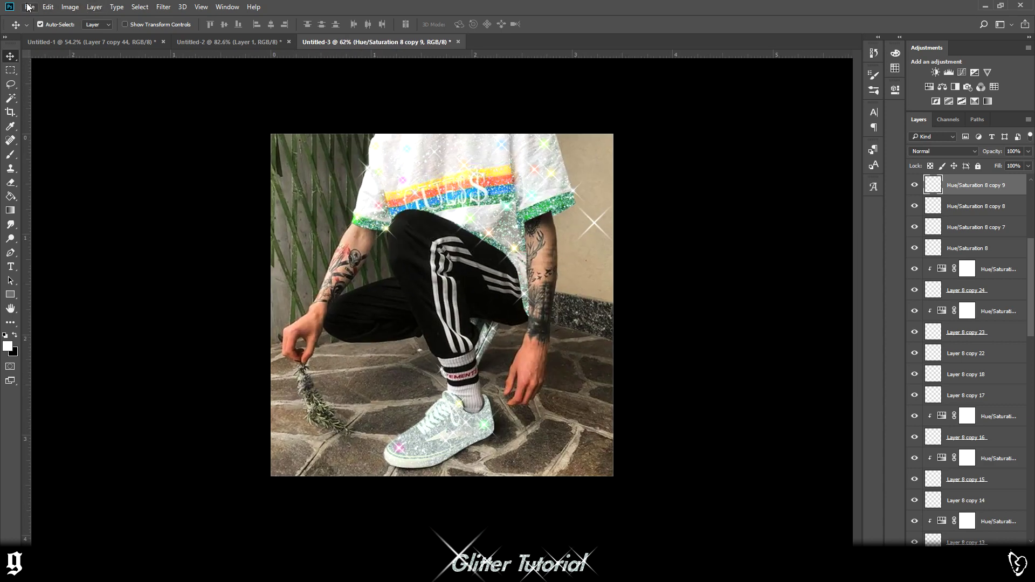